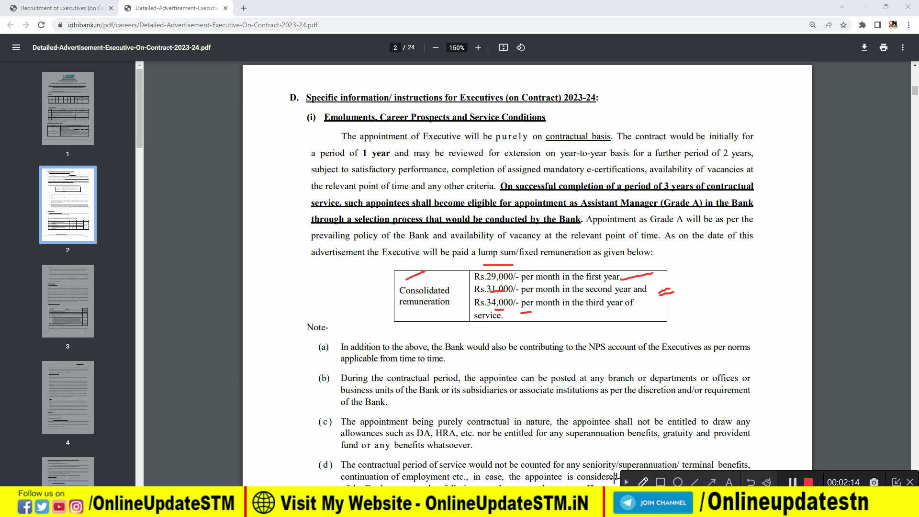
Review the detailed advertisement's selection process, age relaxation, educational qualifications and how-to-apply sections.
{"action": "left_click", "coordinate": [626, 482]}
{"action": "scroll", "coordinate": [478, 269], "scroll_direction": "down", "scroll_amount": 3}
{"action": "scroll", "coordinate": [478, 269], "scroll_direction": "down", "scroll_amount": 4}
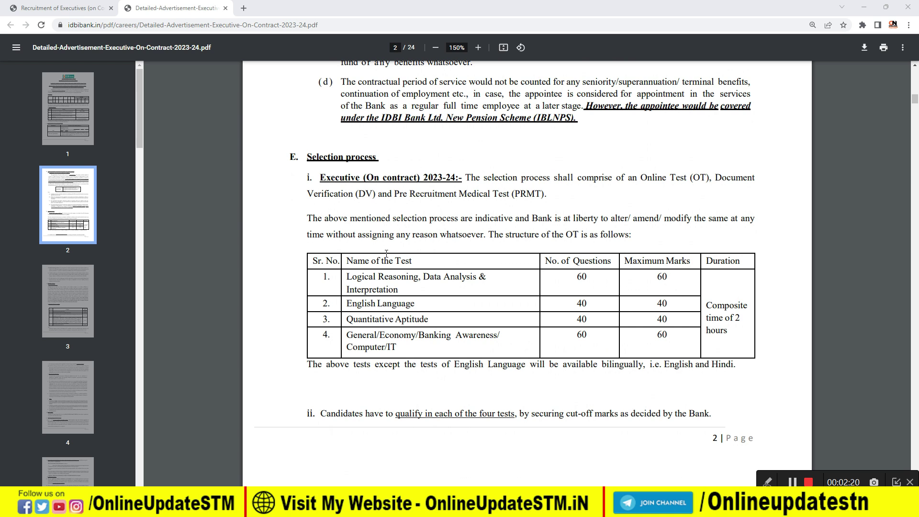
{"action": "scroll", "coordinate": [394, 270], "scroll_direction": "down", "scroll_amount": 1}
{"action": "scroll", "coordinate": [394, 273], "scroll_direction": "down", "scroll_amount": 8}
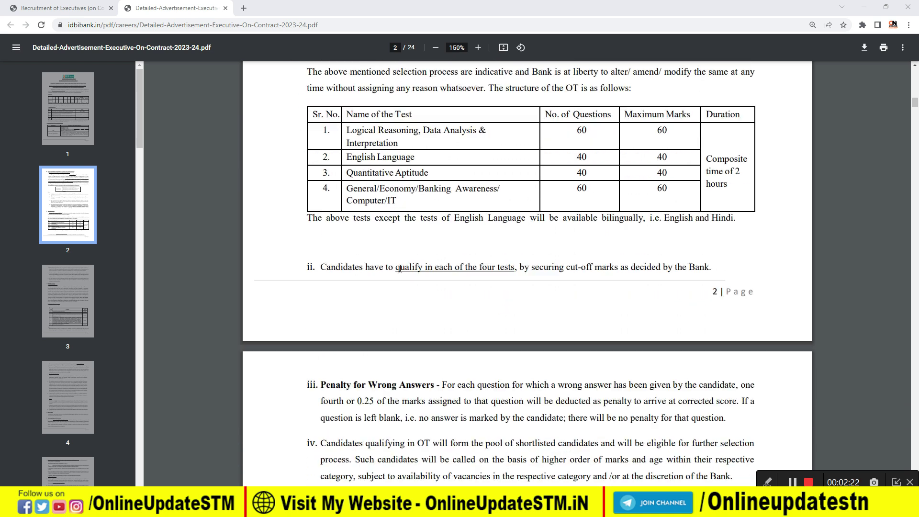
{"action": "scroll", "coordinate": [403, 263], "scroll_direction": "up", "scroll_amount": 8}
{"action": "scroll", "coordinate": [404, 258], "scroll_direction": "down", "scroll_amount": 11}
{"action": "scroll", "coordinate": [406, 253], "scroll_direction": "down", "scroll_amount": 5}
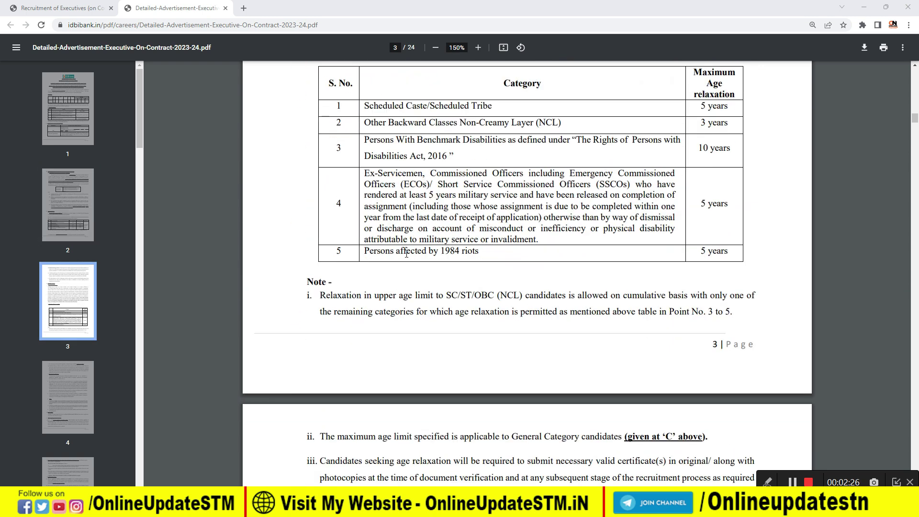
{"action": "scroll", "coordinate": [410, 240], "scroll_direction": "down", "scroll_amount": 7}
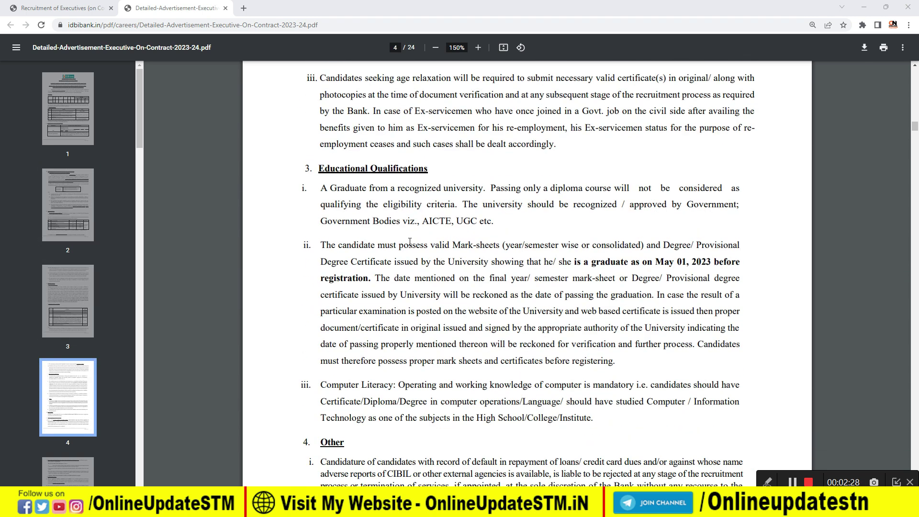
{"action": "scroll", "coordinate": [409, 221], "scroll_direction": "down", "scroll_amount": 6}
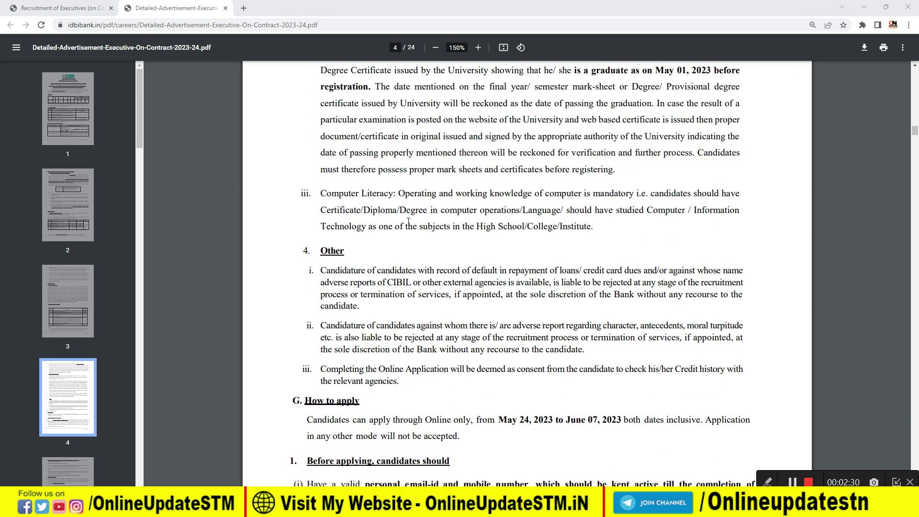
{"action": "scroll", "coordinate": [408, 221], "scroll_direction": "down", "scroll_amount": 6}
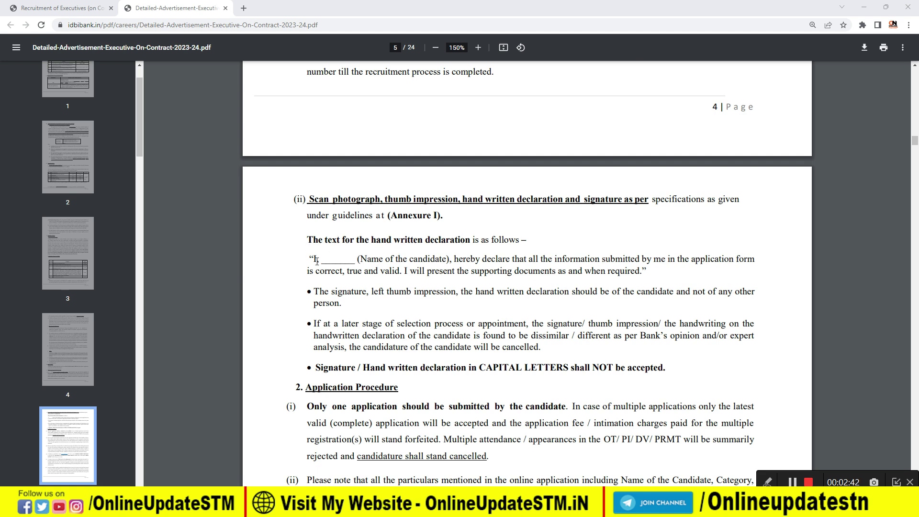
Switch to the recruitment site and open the new registration form.
{"action": "left_click", "coordinate": [42, 5]}
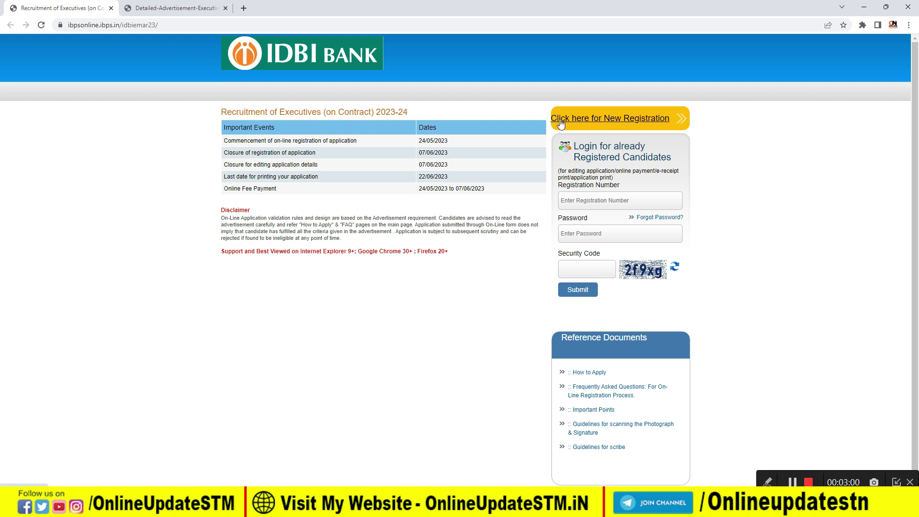
{"action": "left_click", "coordinate": [593, 122]}
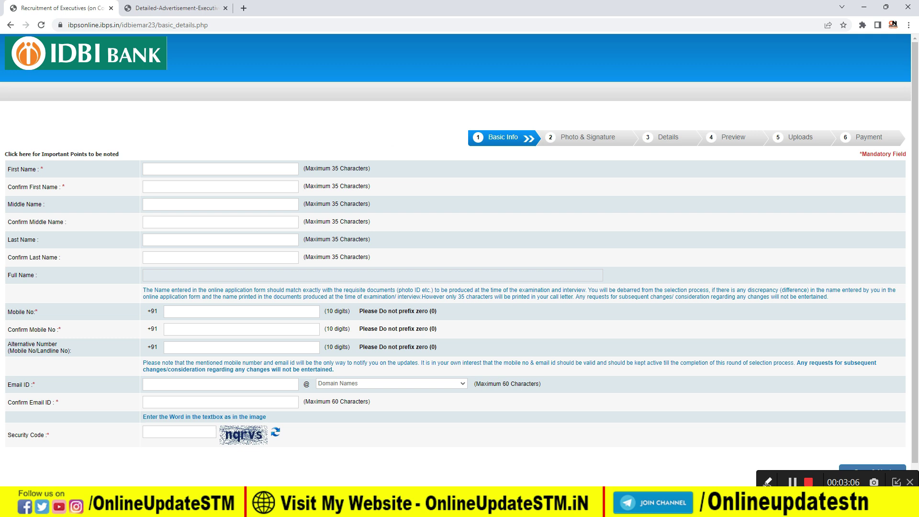
Mark the name, mobile number and email fields of the Basic Info form with red pen strokes, and clear the marks.
{"action": "left_click", "coordinate": [767, 481]}
{"action": "left_click_drag", "start_coordinate": [148, 170], "coordinate": [181, 166]}
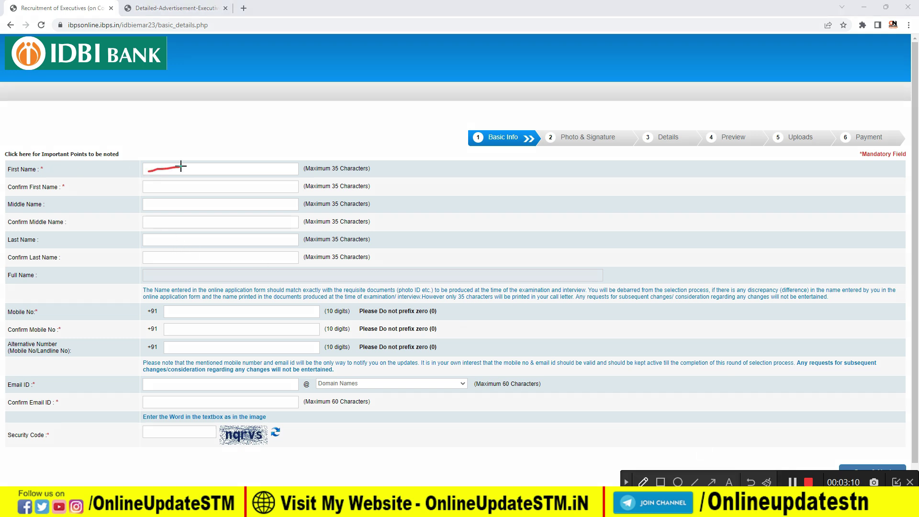
{"action": "mouse_move", "coordinate": [154, 189]}
{"action": "left_mouse_down"}
{"action": "mouse_move", "coordinate": [174, 187]}
{"action": "mouse_move", "coordinate": [163, 223]}
{"action": "mouse_move", "coordinate": [196, 245]}
{"action": "mouse_move", "coordinate": [174, 260]}
{"action": "mouse_move", "coordinate": [226, 286]}
{"action": "mouse_move", "coordinate": [221, 269]}
{"action": "mouse_move", "coordinate": [147, 268]}
{"action": "left_mouse_up"}
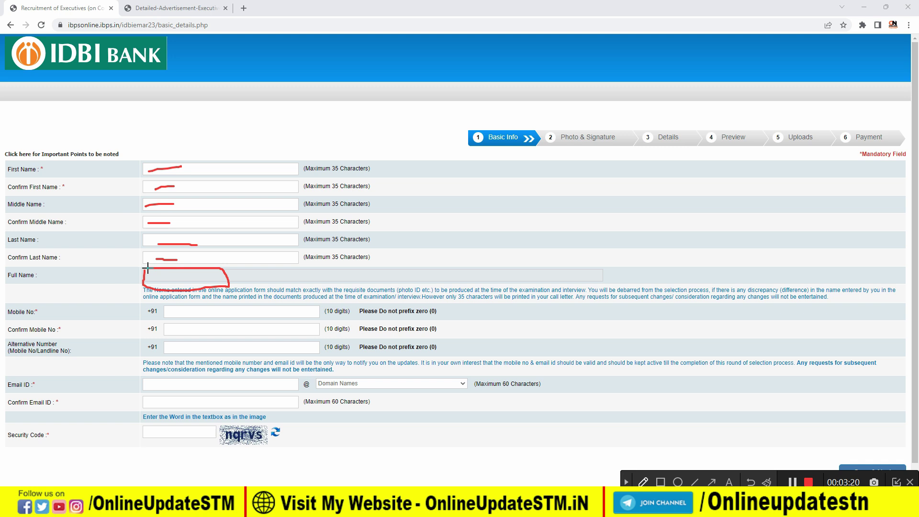
{"action": "left_click_drag", "start_coordinate": [178, 314], "coordinate": [234, 311]}
{"action": "left_click_drag", "start_coordinate": [185, 331], "coordinate": [235, 331]}
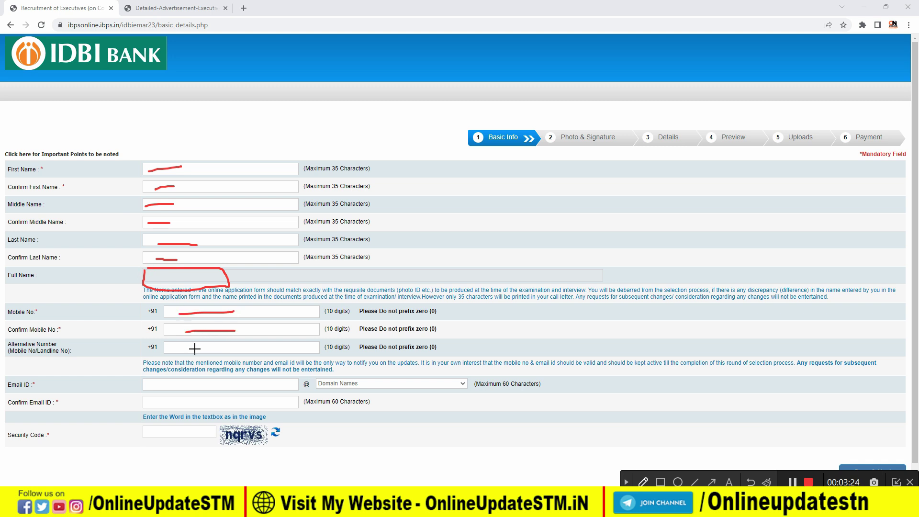
{"action": "left_click_drag", "start_coordinate": [191, 350], "coordinate": [209, 343]}
{"action": "left_click_drag", "start_coordinate": [152, 386], "coordinate": [176, 383]}
{"action": "mouse_move", "coordinate": [303, 380]}
{"action": "left_mouse_down"}
{"action": "mouse_move", "coordinate": [305, 394]}
{"action": "mouse_move", "coordinate": [309, 380]}
{"action": "left_mouse_up"}
{"action": "left_click_drag", "start_coordinate": [177, 384], "coordinate": [217, 384]}
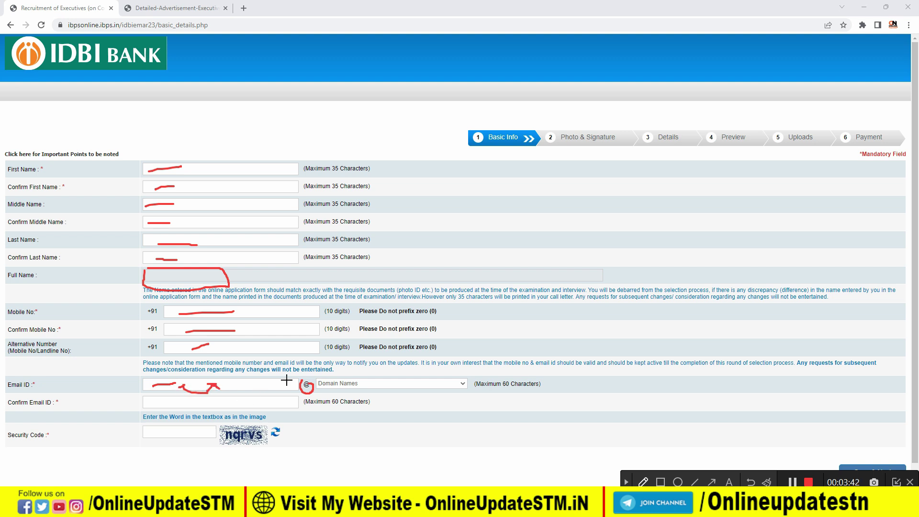
{"action": "left_click", "coordinate": [625, 482]}
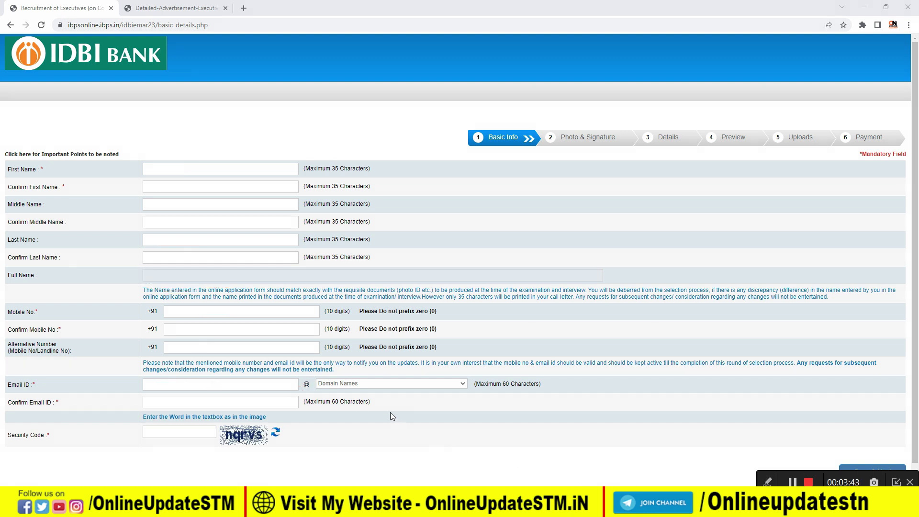
Set the email domain to gmail.com in the Basic Info form.
{"action": "left_click", "coordinate": [392, 383]}
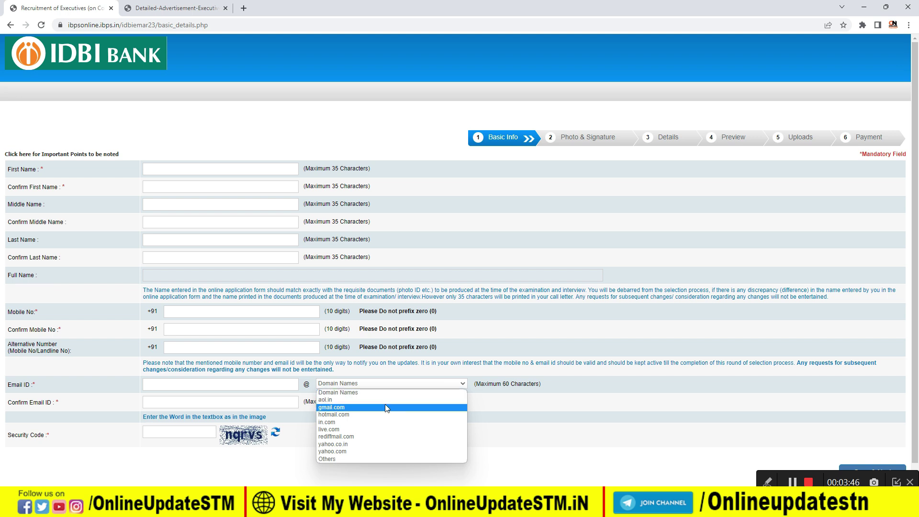
{"action": "left_click", "coordinate": [354, 407]}
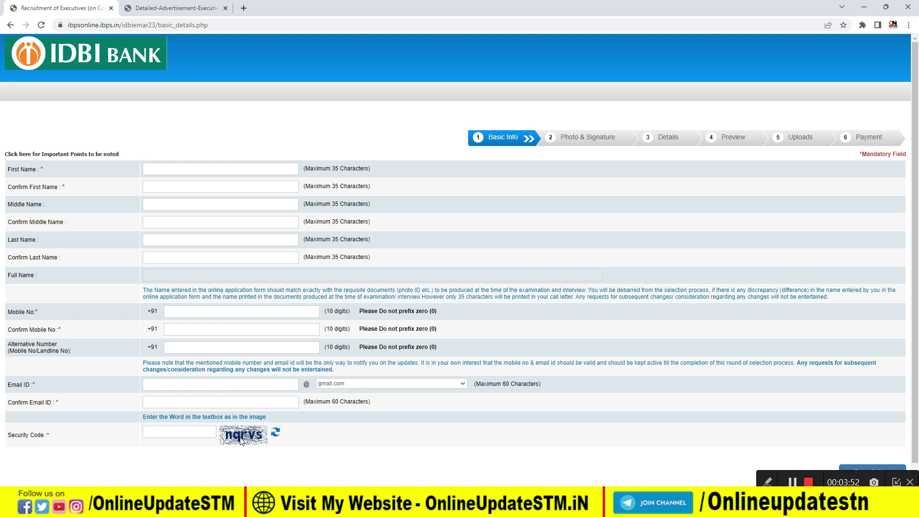
{"action": "scroll", "coordinate": [672, 408], "scroll_direction": "down", "scroll_amount": 1}
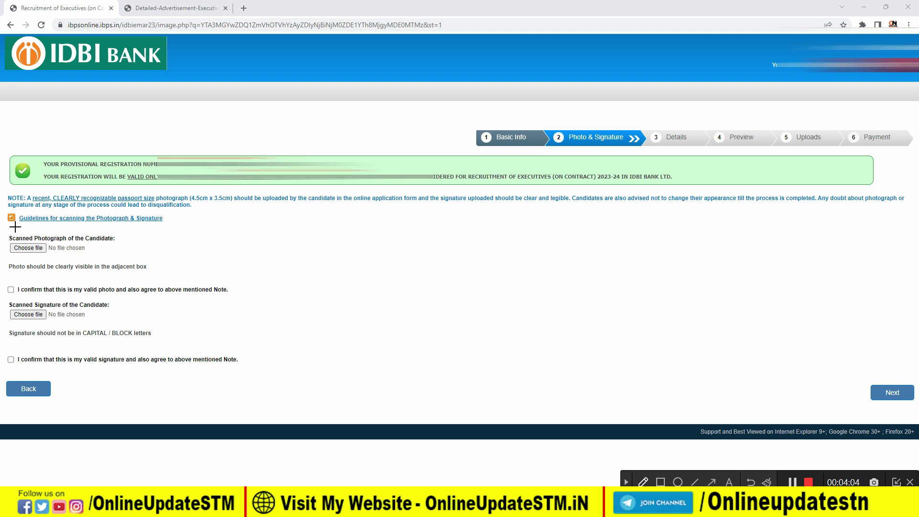
Mark the scanning guidelines link and the photograph and signature upload areas with red pen strokes, and clear the marks.
{"action": "mouse_move", "coordinate": [16, 224]}
{"action": "left_mouse_down"}
{"action": "mouse_move", "coordinate": [173, 219]}
{"action": "mouse_move", "coordinate": [123, 207]}
{"action": "mouse_move", "coordinate": [34, 209]}
{"action": "mouse_move", "coordinate": [18, 220]}
{"action": "left_mouse_up"}
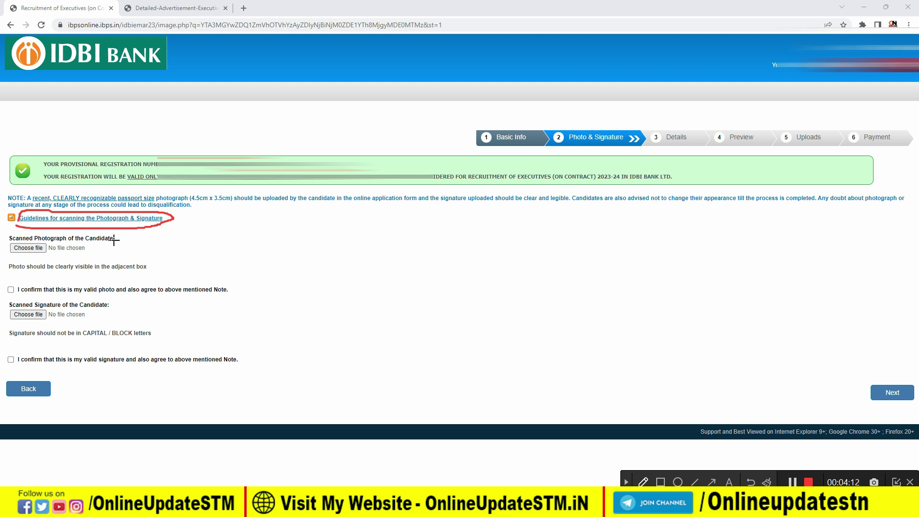
{"action": "left_click_drag", "start_coordinate": [19, 256], "coordinate": [56, 256]}
{"action": "mouse_move", "coordinate": [8, 282]}
{"action": "left_mouse_down"}
{"action": "mouse_move", "coordinate": [10, 292]}
{"action": "mouse_move", "coordinate": [41, 283]}
{"action": "left_mouse_up"}
{"action": "left_click_drag", "start_coordinate": [14, 321], "coordinate": [56, 318]}
{"action": "left_click_drag", "start_coordinate": [7, 355], "coordinate": [60, 348]}
{"action": "mouse_move", "coordinate": [769, 344]}
{"action": "left_mouse_down"}
{"action": "mouse_move", "coordinate": [867, 375]}
{"action": "mouse_move", "coordinate": [830, 390]}
{"action": "left_mouse_up"}
{"action": "left_click", "coordinate": [625, 482]}
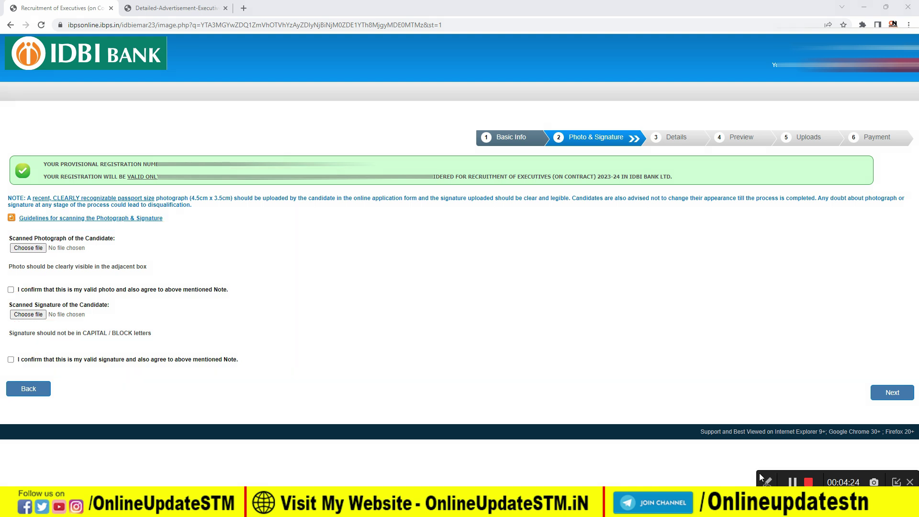
Continue to the Details stage, choosing OBC as the category and No for benchmark disability of 40% and above.
{"action": "left_click", "coordinate": [892, 392]}
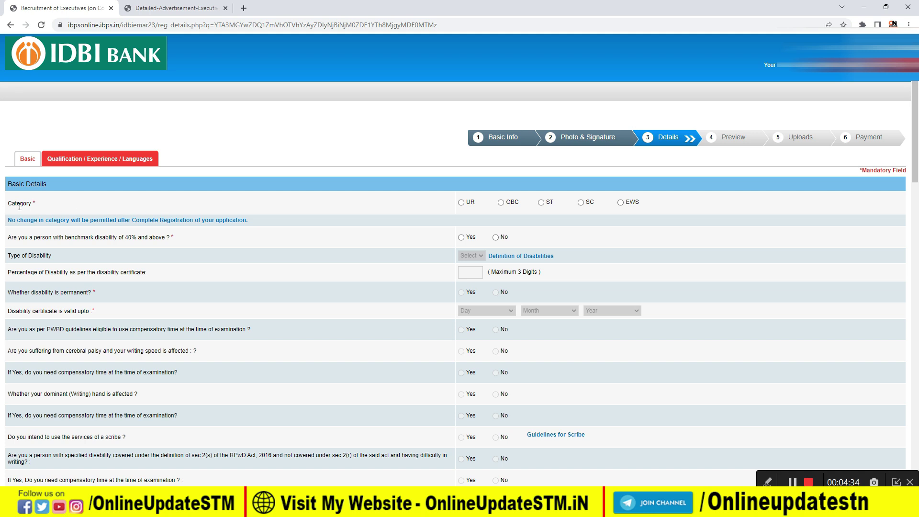
{"action": "left_click", "coordinate": [500, 202]}
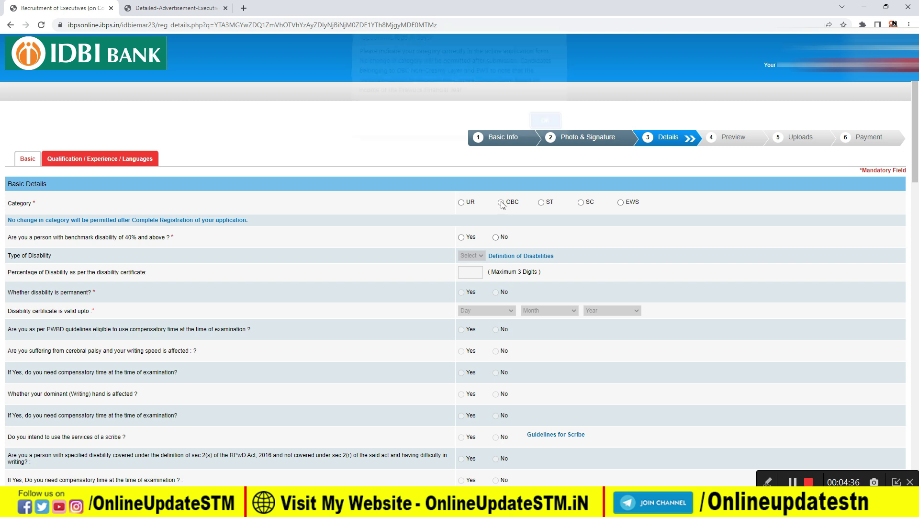
{"action": "left_click", "coordinate": [543, 127]}
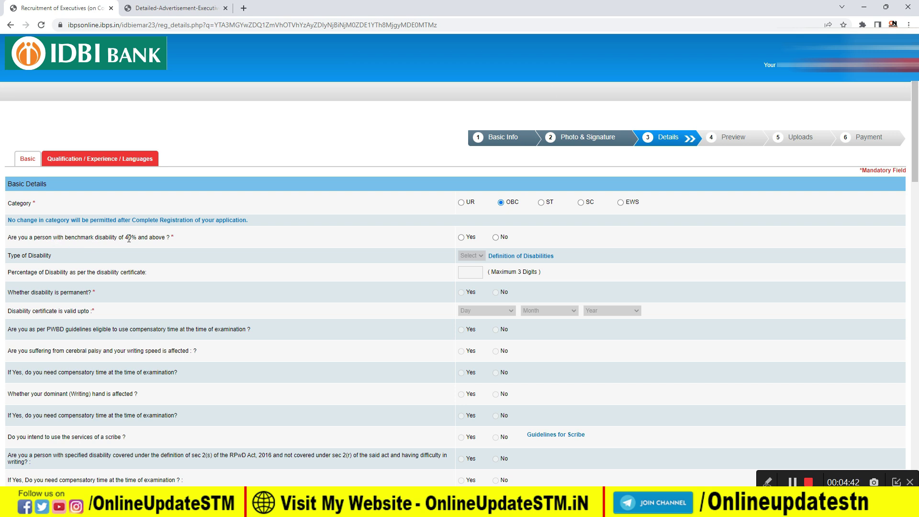
{"action": "left_click", "coordinate": [495, 238]}
Set the religion to Hindu and answer No for 1984 riots family, religious minority community and ex-serviceman.
{"action": "scroll", "coordinate": [101, 191], "scroll_direction": "down", "scroll_amount": 10}
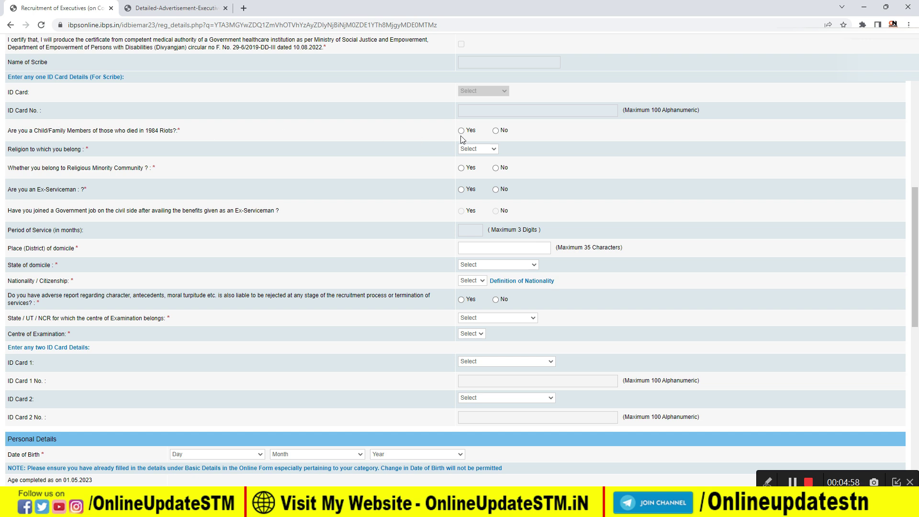
{"action": "left_click", "coordinate": [494, 130]}
{"action": "left_click", "coordinate": [491, 150]}
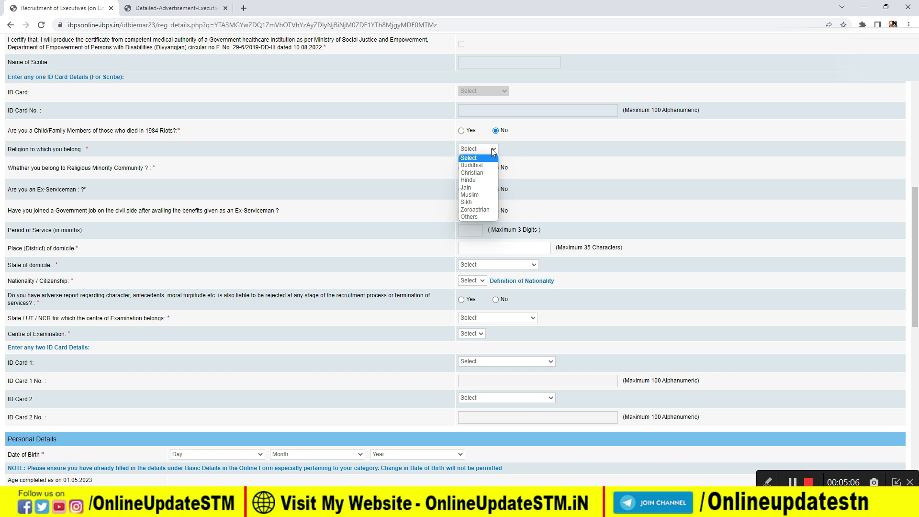
{"action": "left_click", "coordinate": [479, 180]}
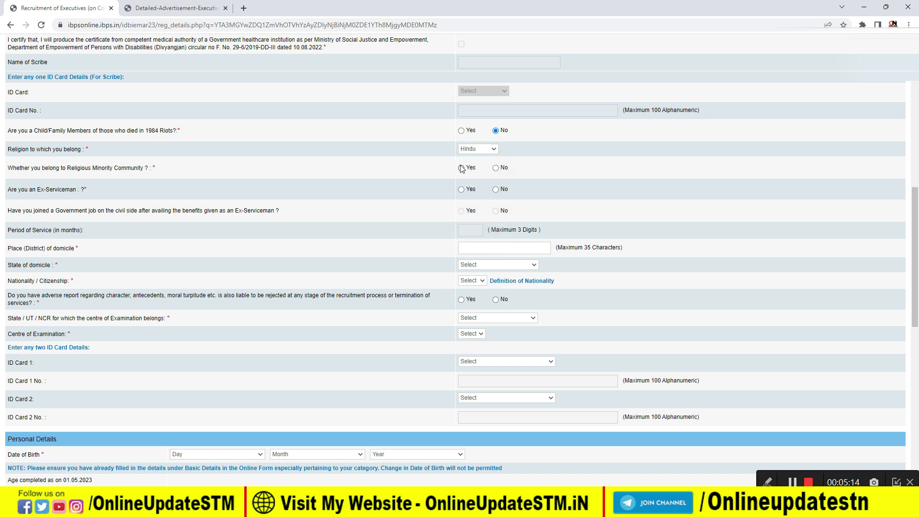
{"action": "left_click", "coordinate": [496, 168]}
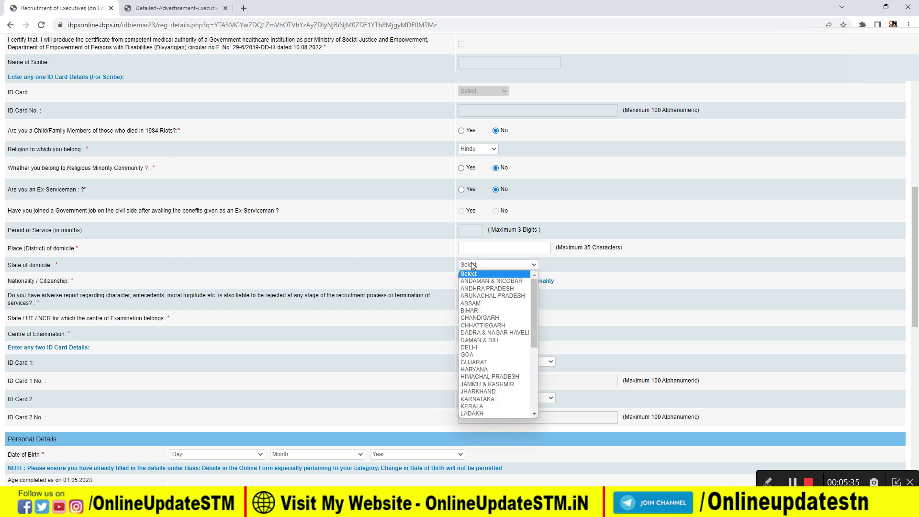
Set the state of domicile to BIHAR and nationality to Indian, and answer No to the adverse report question.
{"action": "left_click", "coordinate": [474, 310]}
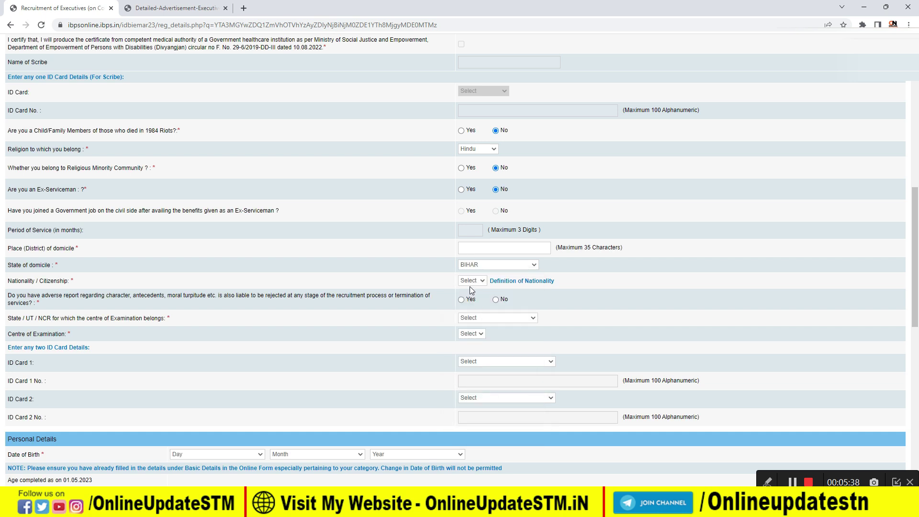
{"action": "left_click", "coordinate": [471, 282]}
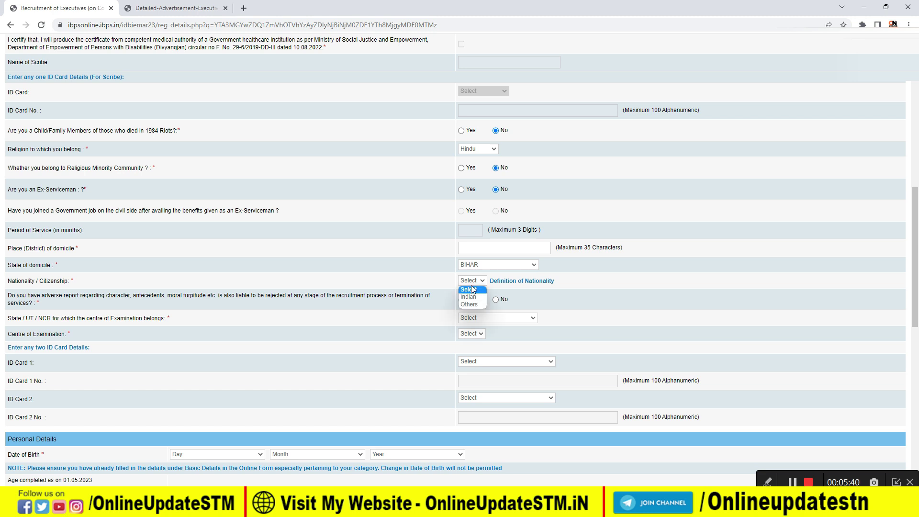
{"action": "left_click", "coordinate": [469, 297]}
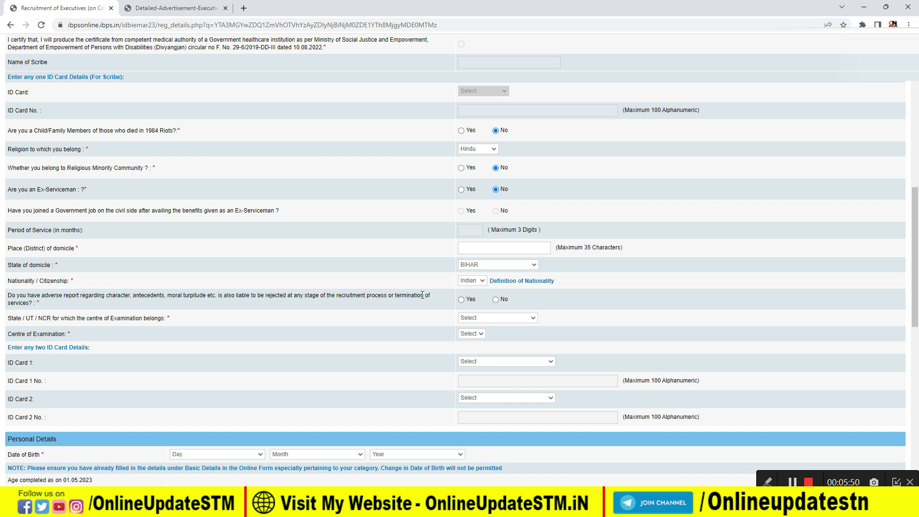
{"action": "left_click", "coordinate": [495, 300]}
Choose Bihar as the examination state and Darbhanga as the centre of examination.
{"action": "left_click", "coordinate": [529, 316]}
{"action": "key", "text": "Escape"}
{"action": "left_click", "coordinate": [497, 334]}
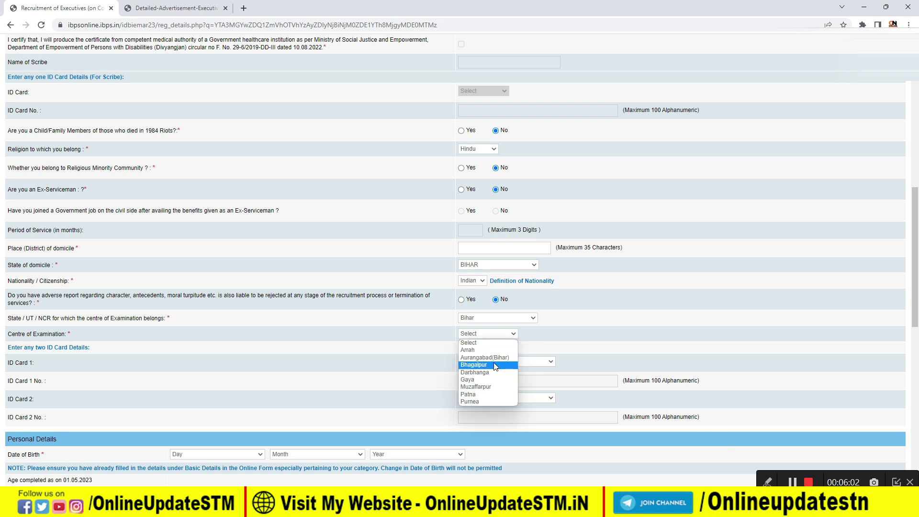
{"action": "left_click", "coordinate": [494, 374]}
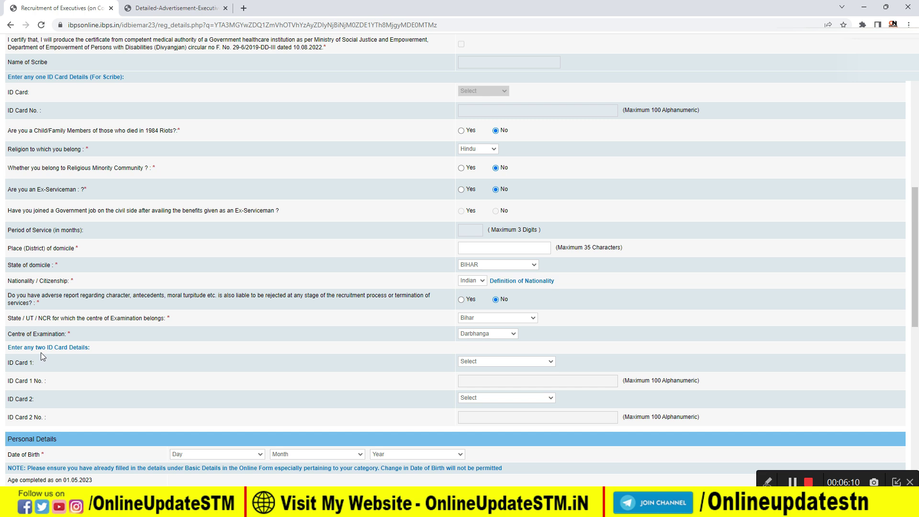
Choose Aadhar as ID Card 1 and Driving Licence as ID Card 2.
{"action": "left_click", "coordinate": [475, 362]}
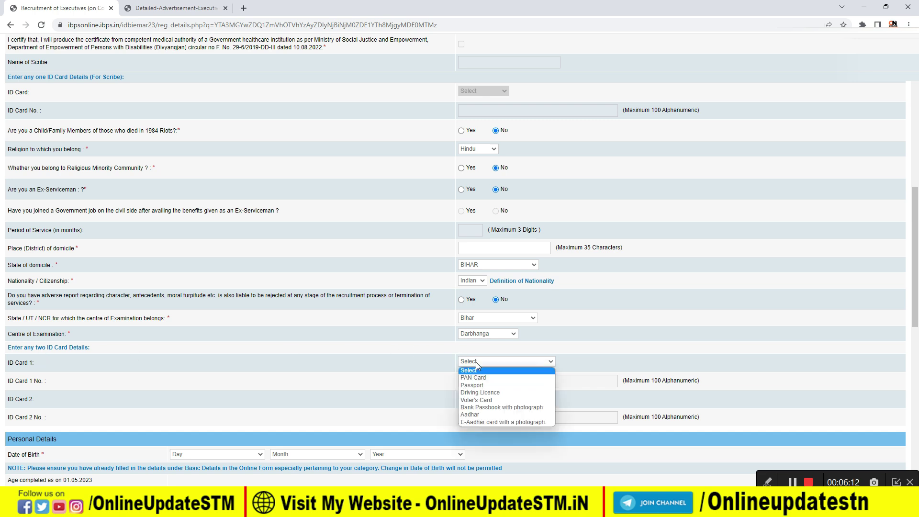
{"action": "left_click", "coordinate": [481, 413]}
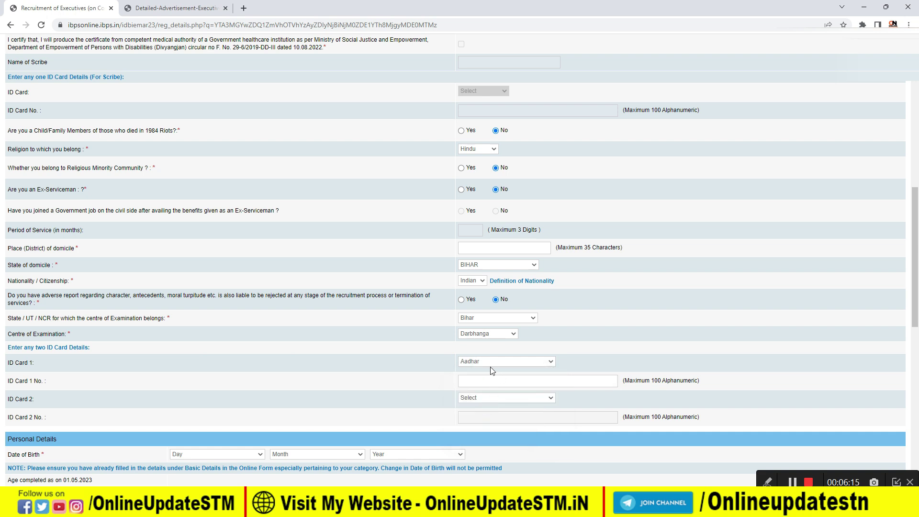
{"action": "left_click", "coordinate": [483, 402]}
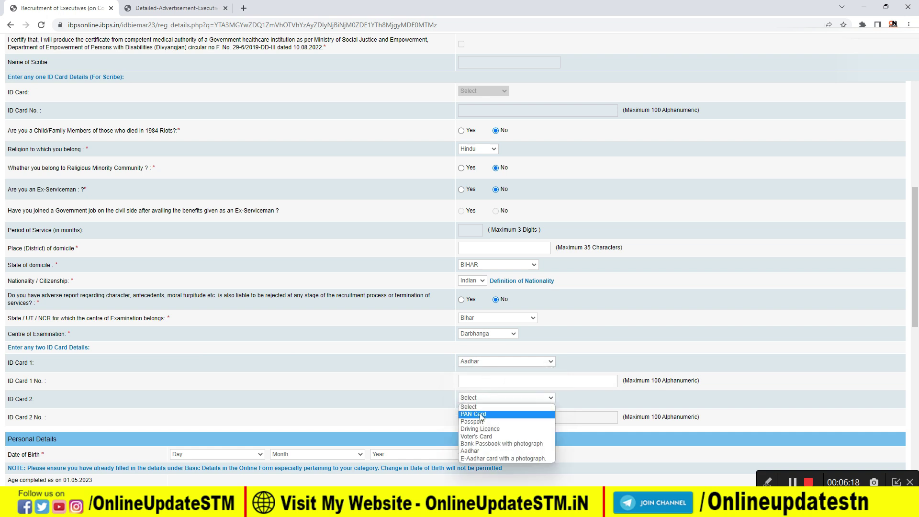
{"action": "left_click", "coordinate": [484, 422]}
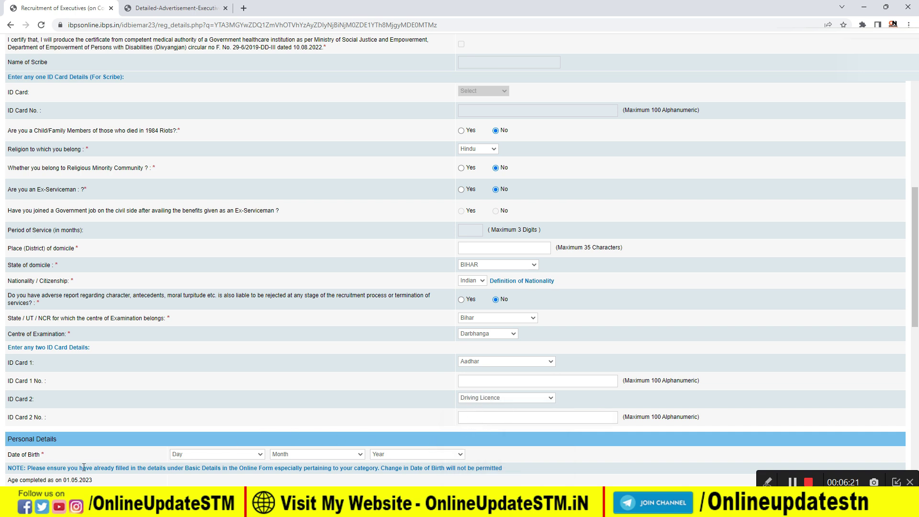
{"action": "left_click", "coordinate": [179, 454]}
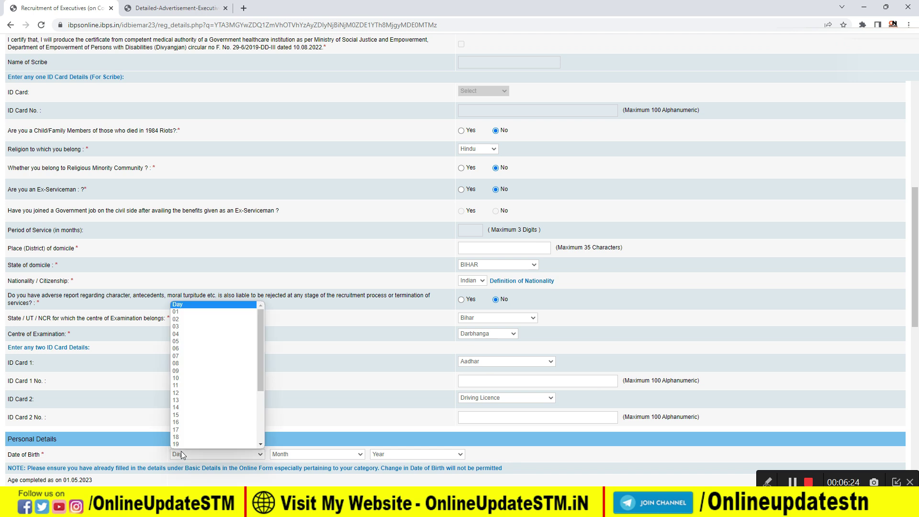
{"action": "left_click", "coordinate": [183, 454]}
{"action": "left_click", "coordinate": [306, 452]}
{"action": "left_click", "coordinate": [327, 453]}
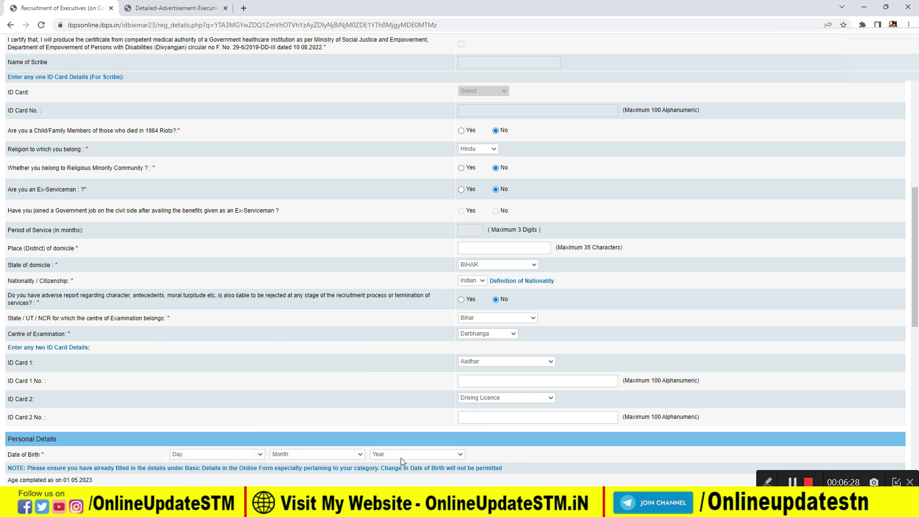
Set the gender to Male, answer No to having a twin, and set the marital status to Unmarried.
{"action": "scroll", "coordinate": [97, 151], "scroll_direction": "down", "scroll_amount": 8}
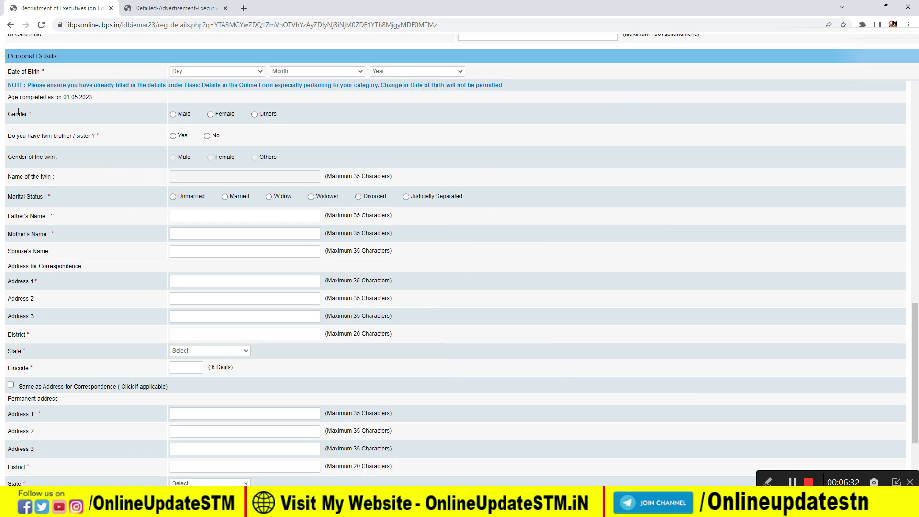
{"action": "left_click", "coordinate": [173, 115]}
{"action": "left_click", "coordinate": [207, 137]}
{"action": "left_click", "coordinate": [174, 197]}
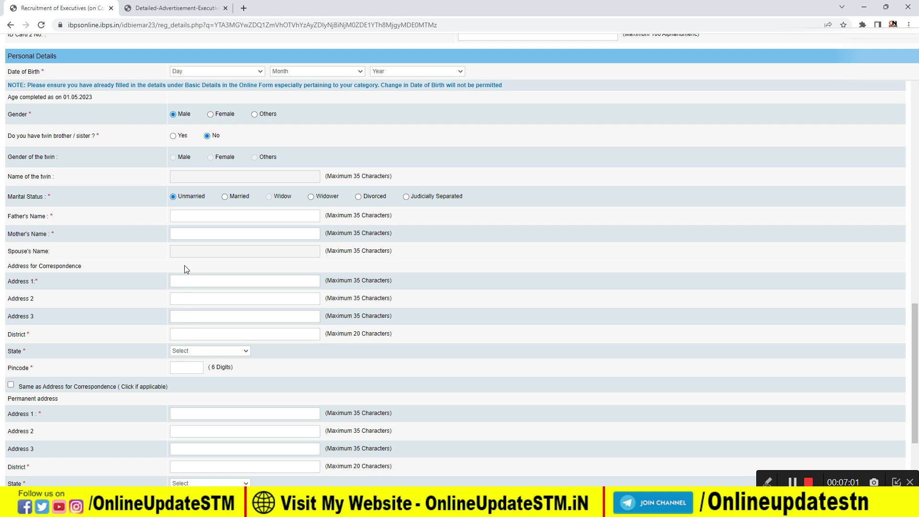
Set the correspondence address state to BIHAR and choose Correspondence Address for GST invoicing.
{"action": "left_click", "coordinate": [188, 349]}
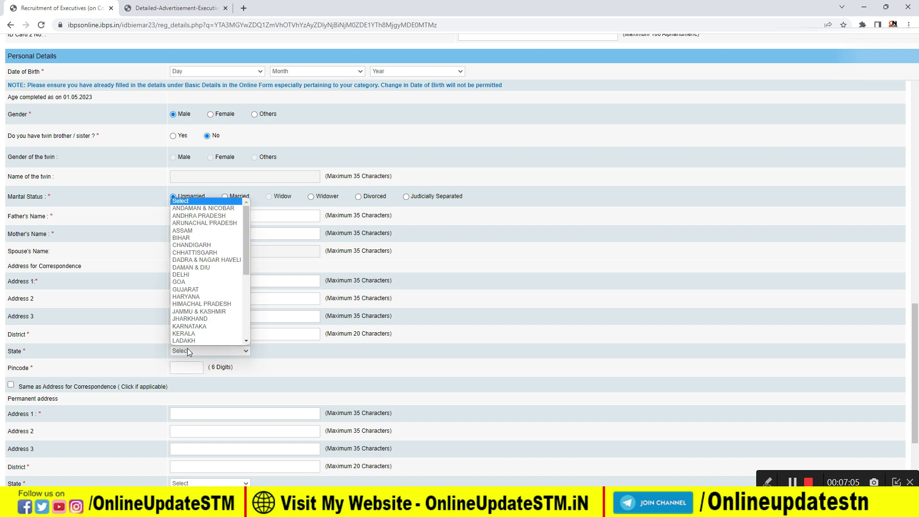
{"action": "left_click", "coordinate": [200, 236]}
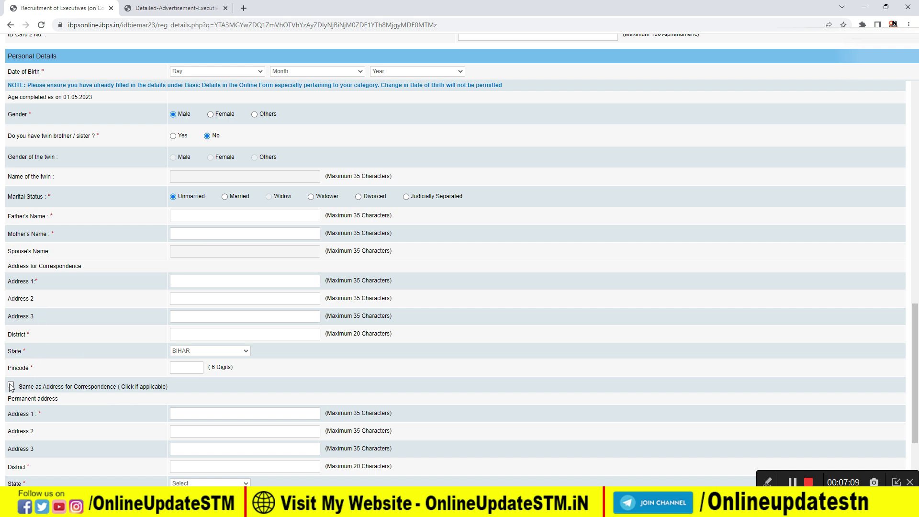
{"action": "scroll", "coordinate": [318, 366], "scroll_direction": "down", "scroll_amount": 2}
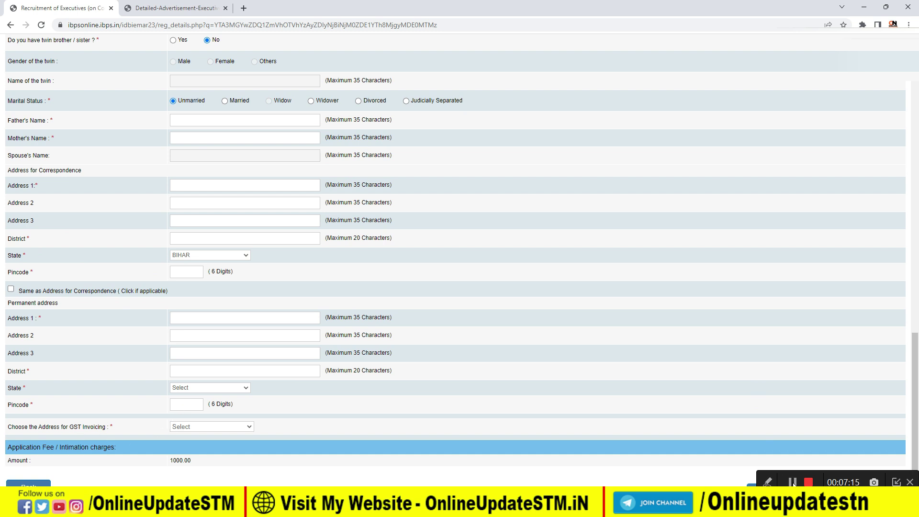
{"action": "scroll", "coordinate": [87, 419], "scroll_direction": "down", "scroll_amount": 1}
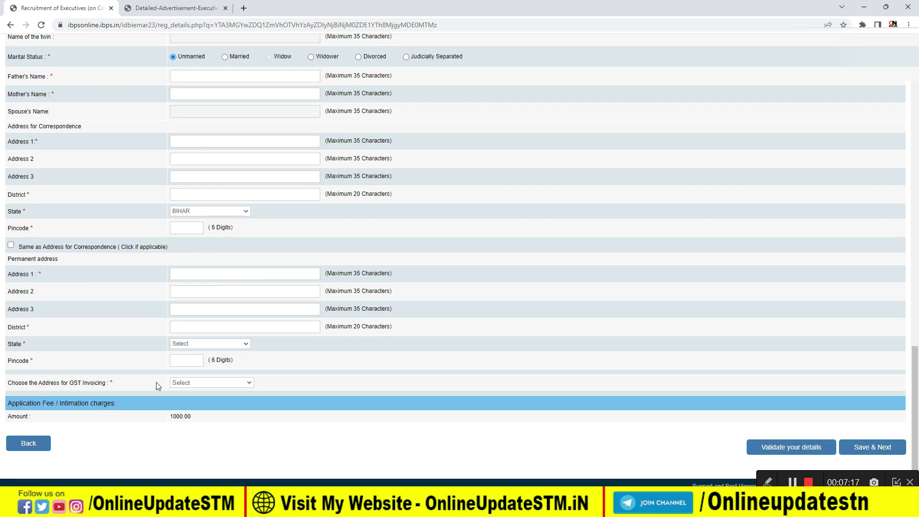
{"action": "left_click", "coordinate": [182, 383]}
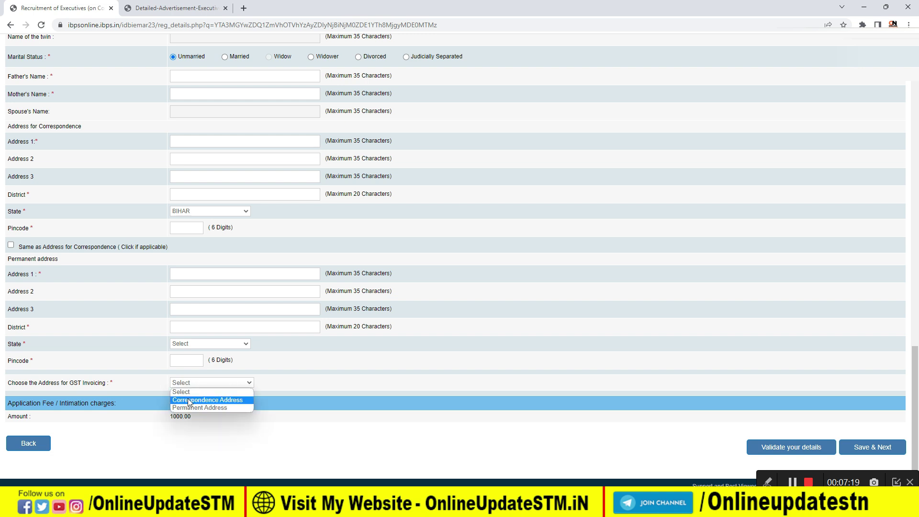
{"action": "left_click", "coordinate": [188, 400]}
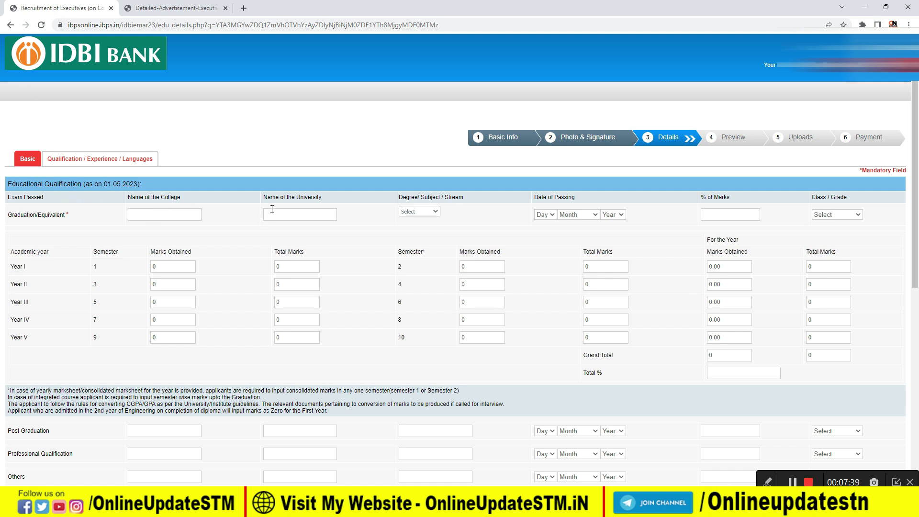
Set the graduation degree to B.A., its date of passing to 01 May 2022 and the class to First Class.
{"action": "left_click", "coordinate": [415, 211]}
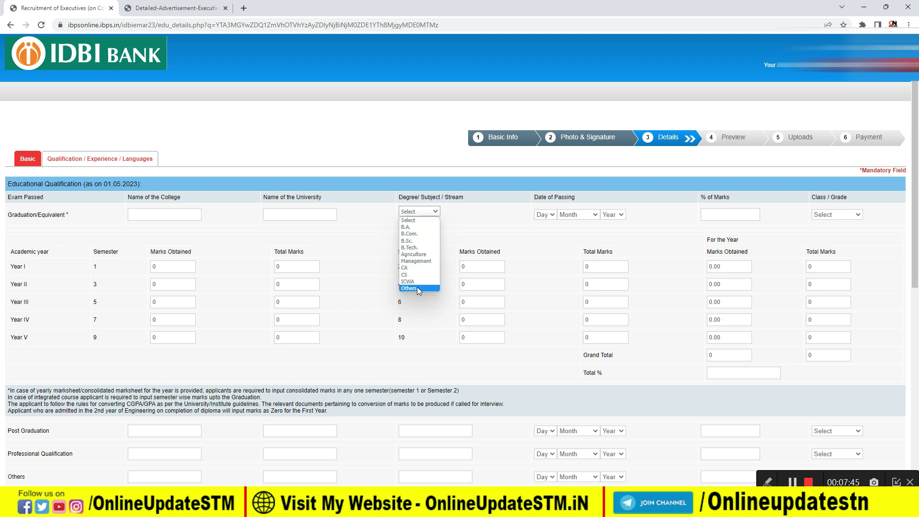
{"action": "left_click", "coordinate": [418, 228]}
{"action": "left_click", "coordinate": [542, 217]}
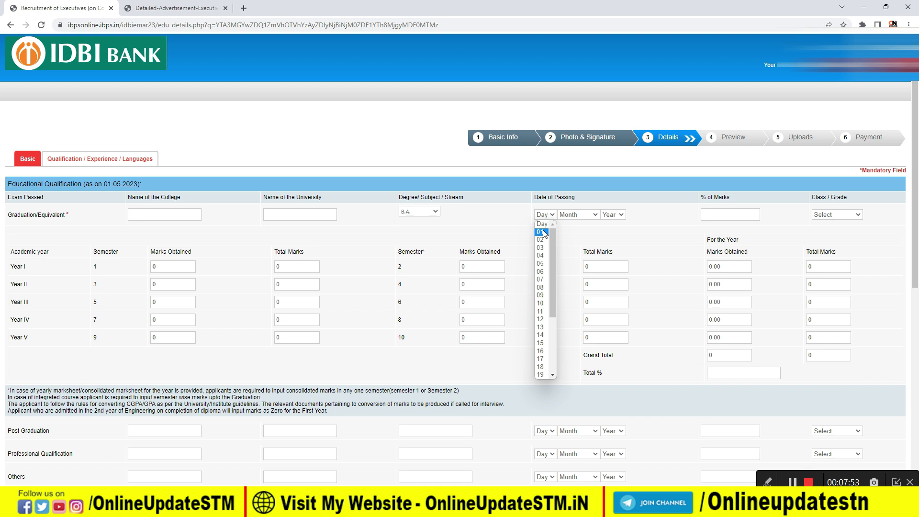
{"action": "left_click", "coordinate": [543, 232]}
{"action": "left_click", "coordinate": [572, 216]}
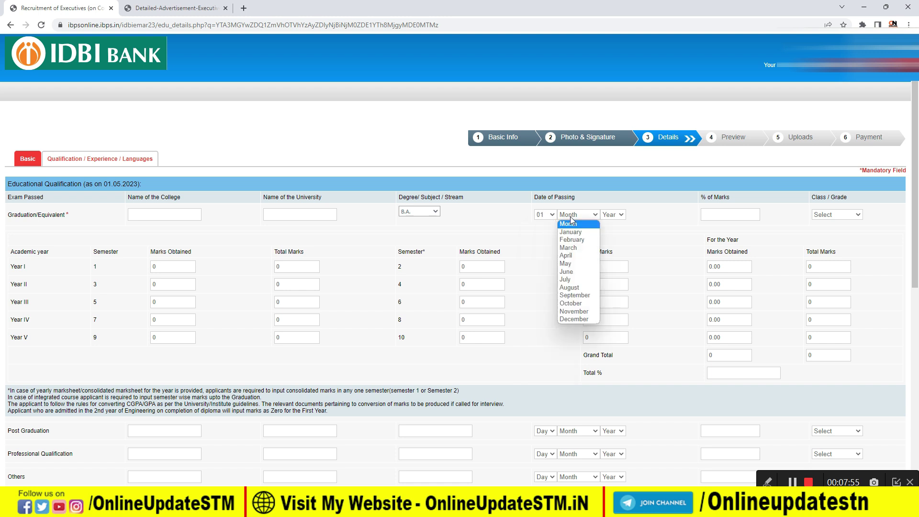
{"action": "left_click", "coordinate": [581, 268]}
{"action": "left_click", "coordinate": [612, 214]}
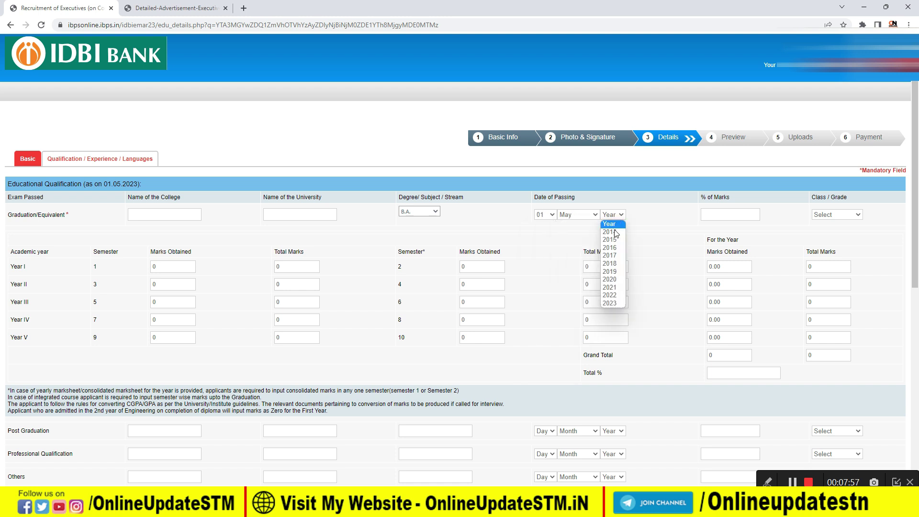
{"action": "left_click", "coordinate": [613, 296]}
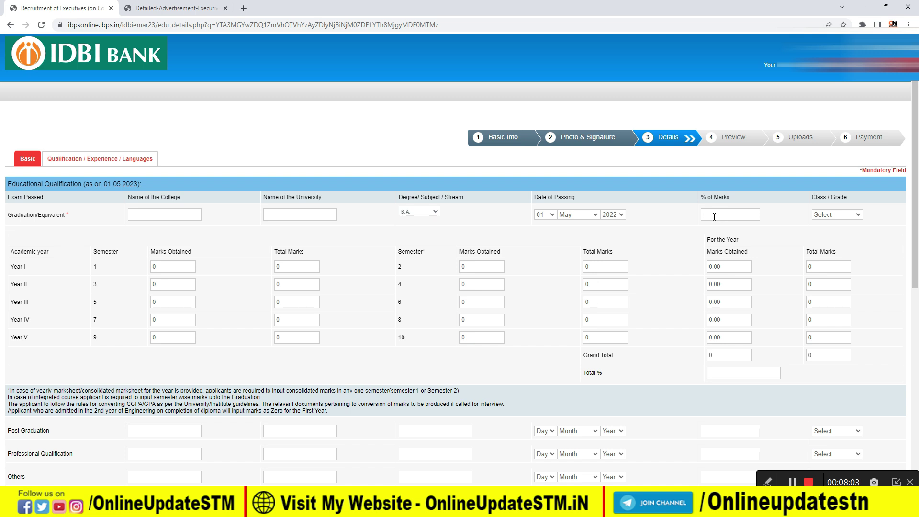
{"action": "left_click", "coordinate": [837, 215]}
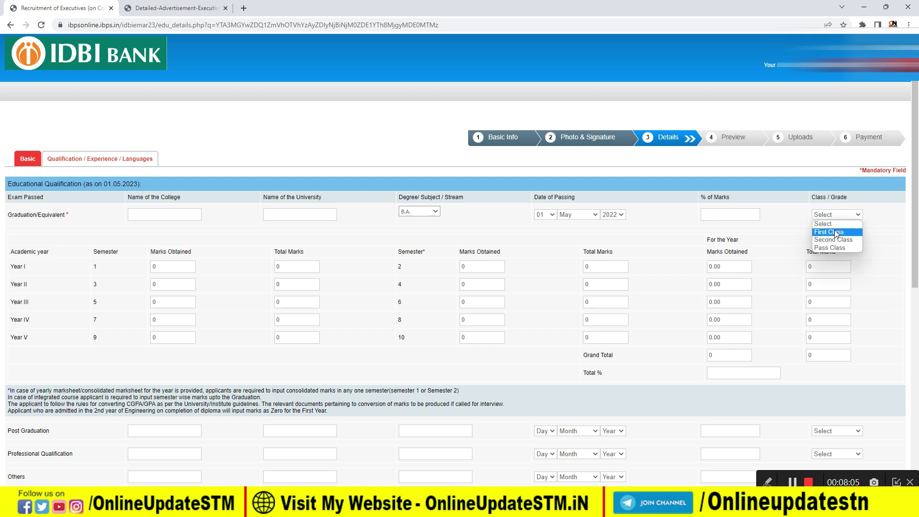
{"action": "left_click", "coordinate": [835, 231]}
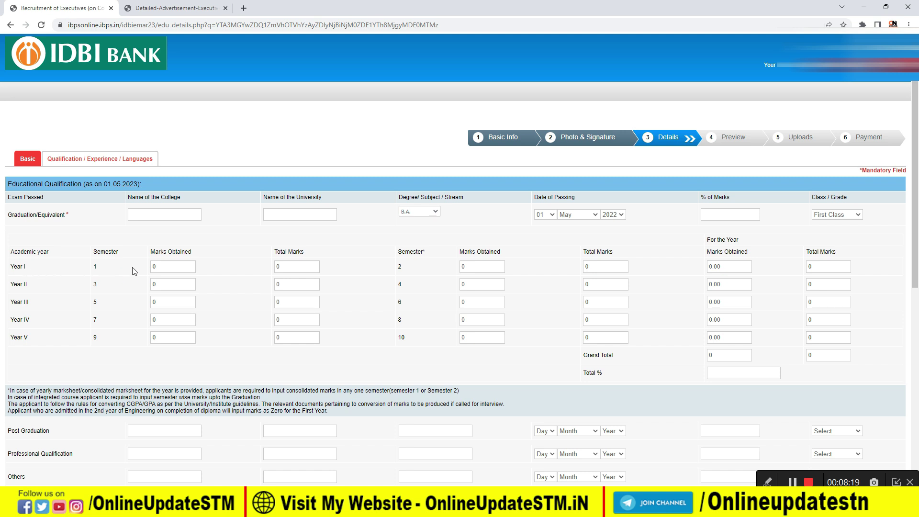
Answer Yes to the computer knowledge question and No to presently working under work experience.
{"action": "left_click", "coordinate": [161, 267]}
{"action": "scroll", "coordinate": [130, 335], "scroll_direction": "down", "scroll_amount": 1}
{"action": "scroll", "coordinate": [130, 338], "scroll_direction": "down", "scroll_amount": 2}
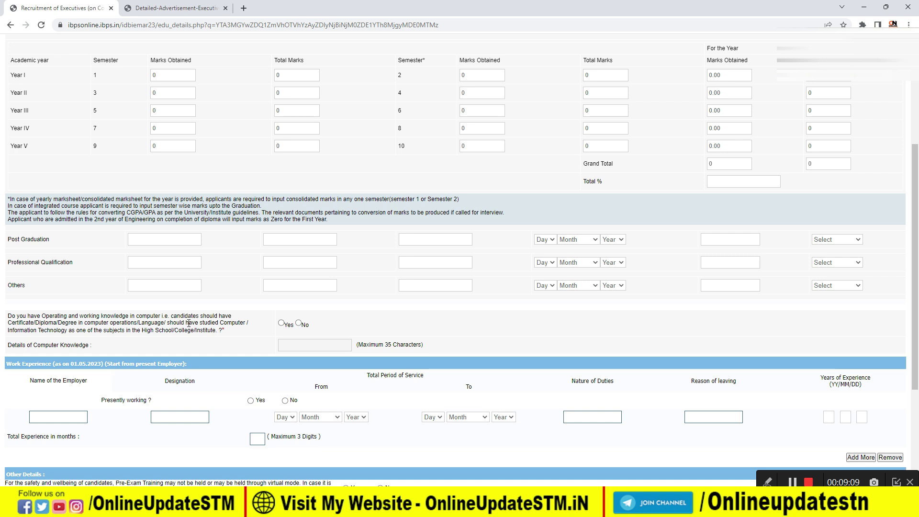
{"action": "left_click", "coordinate": [281, 322]}
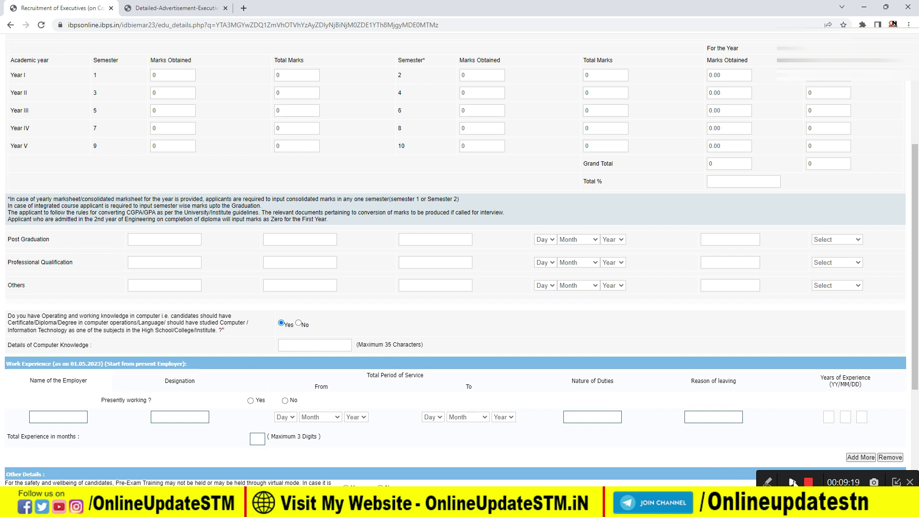
{"action": "scroll", "coordinate": [178, 314], "scroll_direction": "down", "scroll_amount": 2}
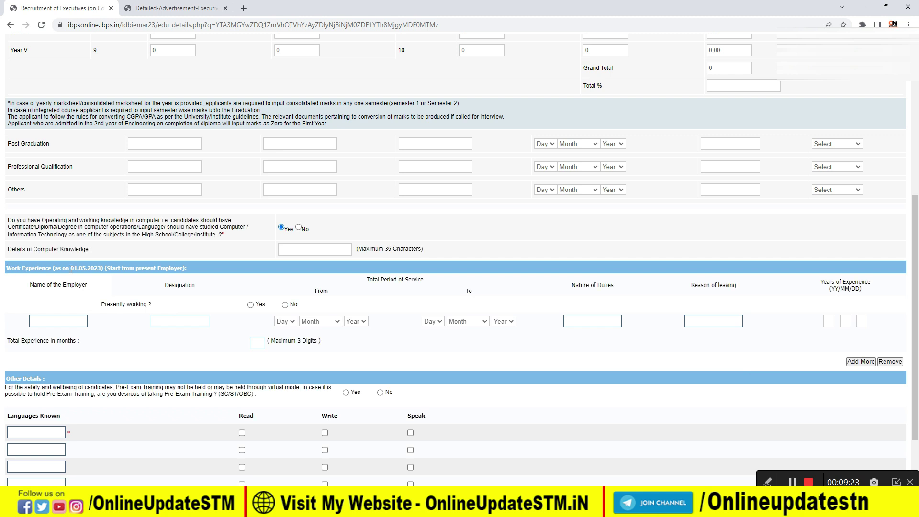
{"action": "left_click", "coordinate": [250, 305]}
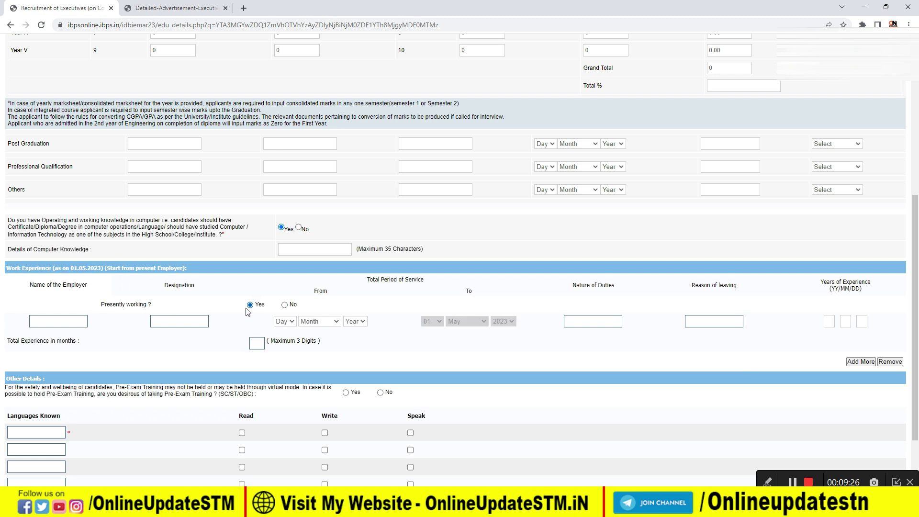
{"action": "left_click", "coordinate": [285, 305]}
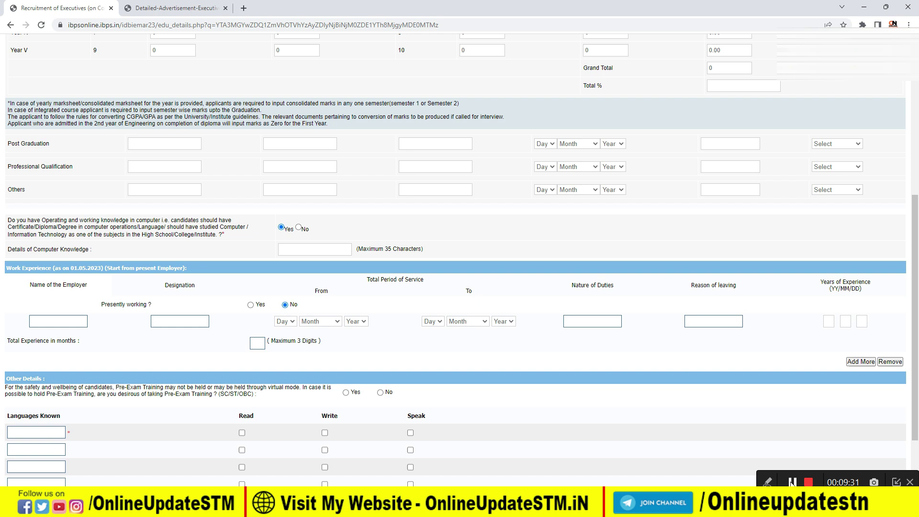
Answer Yes to the question about wanting to take Pre-Exam Training.
{"action": "scroll", "coordinate": [693, 474], "scroll_direction": "down", "scroll_amount": 2}
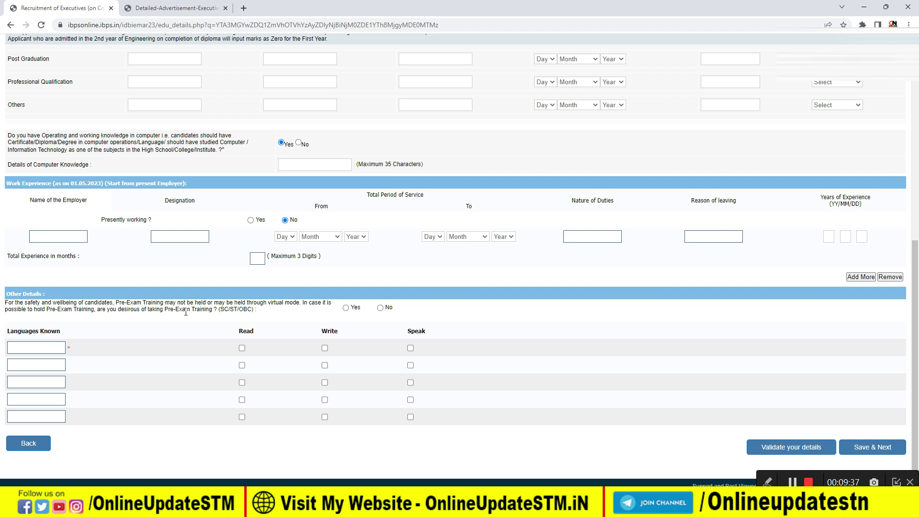
{"action": "left_click", "coordinate": [345, 307]}
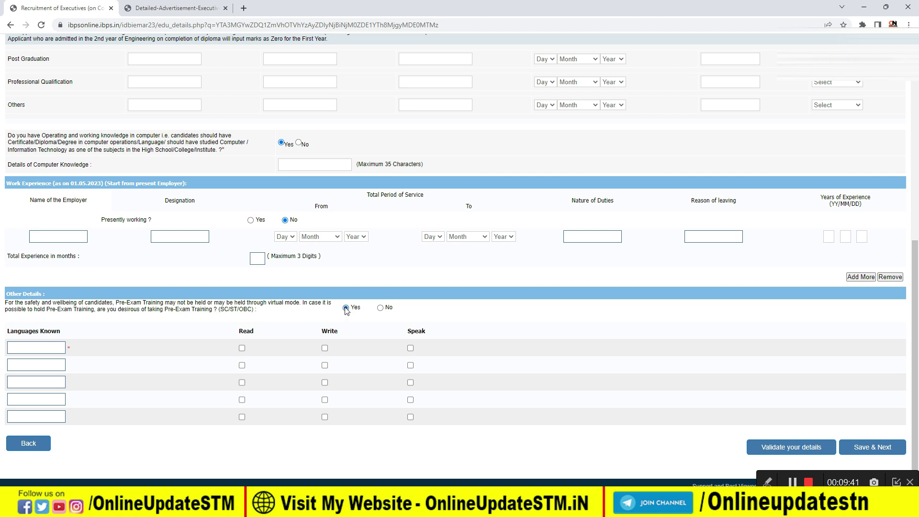
{"action": "left_click", "coordinate": [381, 308]}
Add ENGLISH with read, write and speak, and HINDI with read and write, to the languages known.
{"action": "type", "text": "GLISH"}
{"action": "left_click", "coordinate": [242, 349]}
{"action": "left_click", "coordinate": [325, 350]}
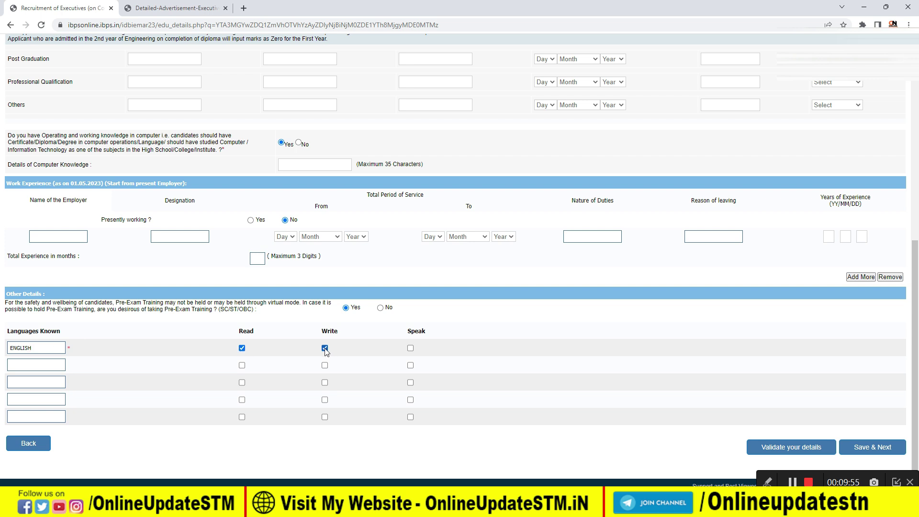
{"action": "left_click", "coordinate": [410, 348]}
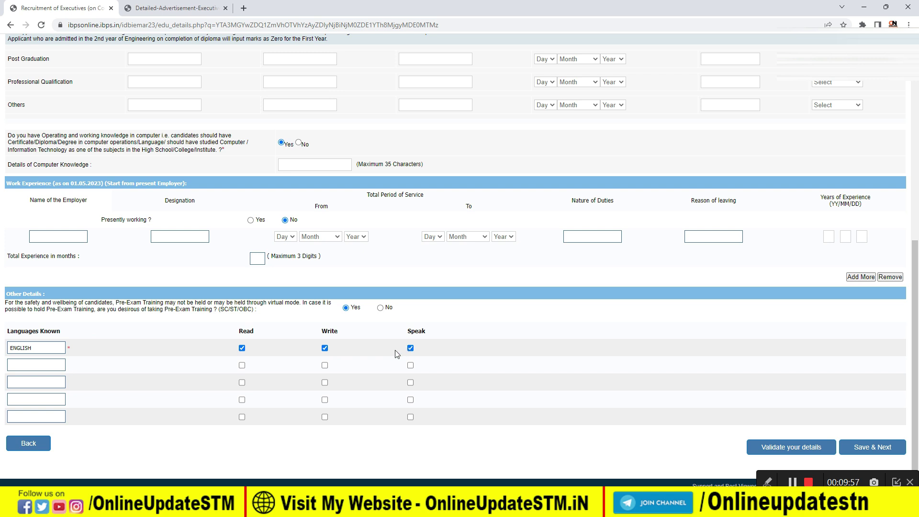
{"action": "left_click", "coordinate": [43, 364]}
{"action": "type", "text": "HINDI"}
{"action": "left_click", "coordinate": [242, 365]}
{"action": "left_click", "coordinate": [324, 366]}
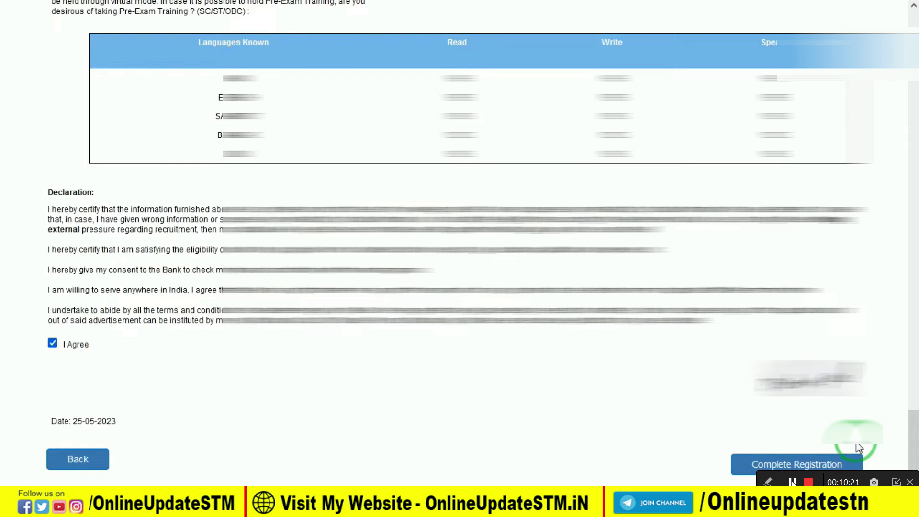
Complete the registration from the preview page and confirm the submission.
{"action": "left_click", "coordinate": [799, 465]}
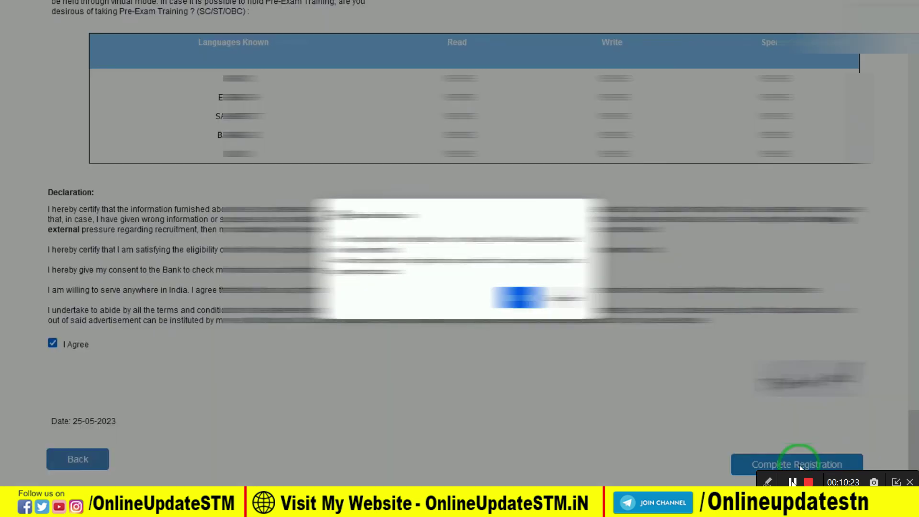
{"action": "left_click", "coordinate": [519, 296]}
{"action": "left_click", "coordinate": [511, 290]}
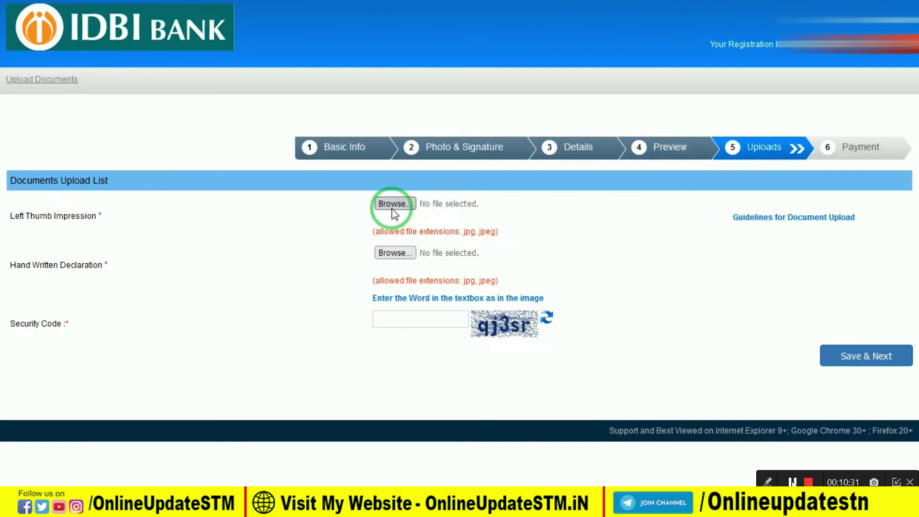
Upload the left thumb impression and the hand written declaration images in the documents upload list.
{"action": "left_click", "coordinate": [392, 207]}
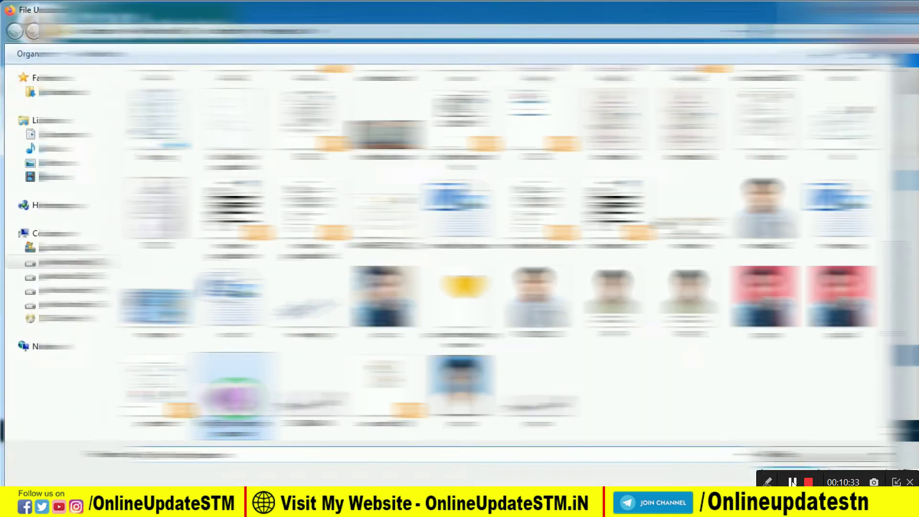
{"action": "double_click", "coordinate": [234, 397]}
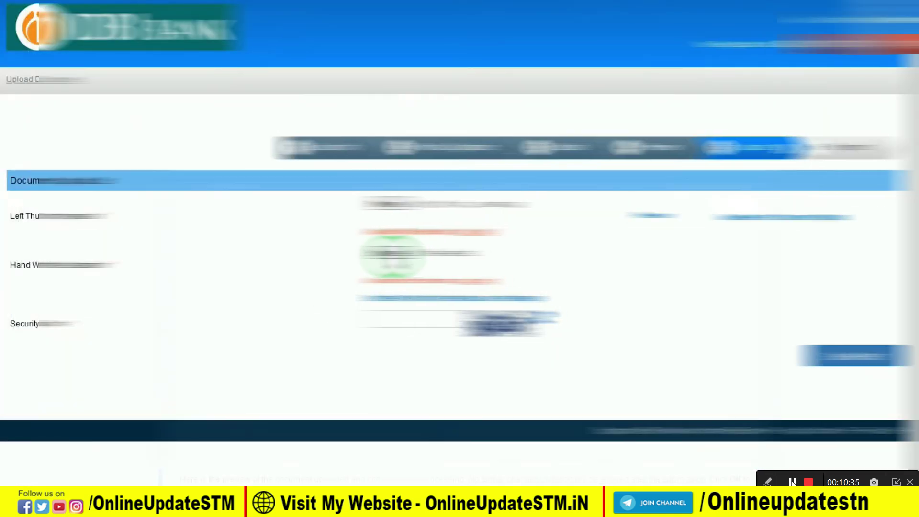
{"action": "left_click", "coordinate": [392, 254]}
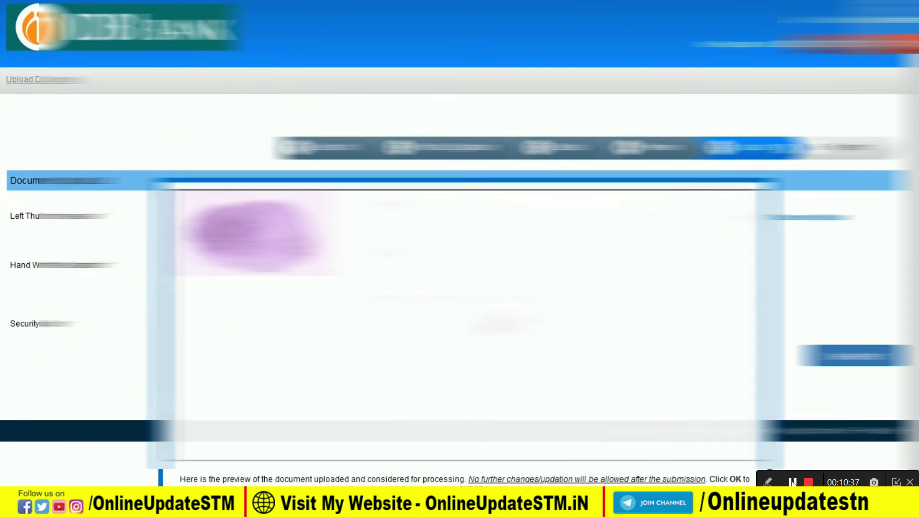
{"action": "left_click", "coordinate": [497, 323]}
{"action": "left_click", "coordinate": [396, 254]}
{"action": "double_click", "coordinate": [708, 215]}
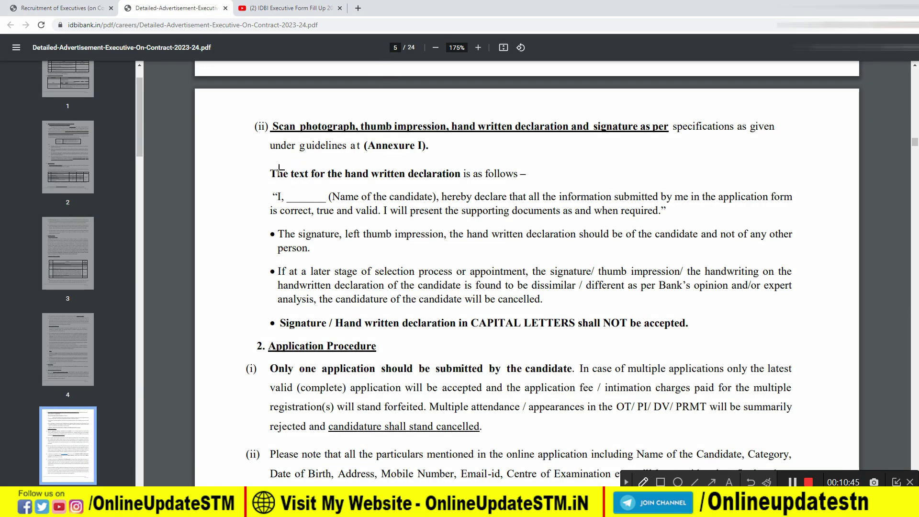
Review the required text of the hand written declaration on page 5 of the detailed advertisement PDF.
{"action": "left_click", "coordinate": [284, 189]}
{"action": "left_click_drag", "start_coordinate": [295, 198], "coordinate": [758, 186]}
{"action": "left_click_drag", "start_coordinate": [265, 216], "coordinate": [681, 217]}
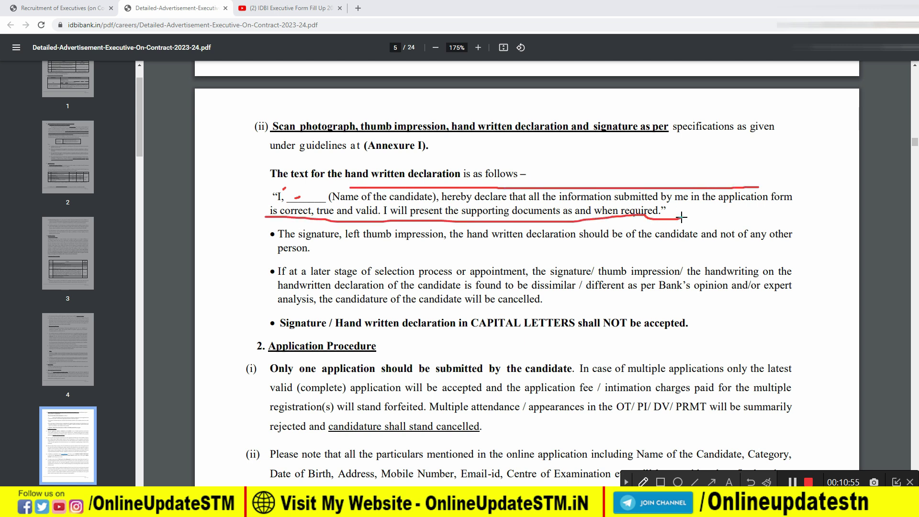
{"action": "mouse_move", "coordinate": [256, 181]}
{"action": "left_mouse_down"}
{"action": "mouse_move", "coordinate": [290, 181]}
{"action": "mouse_move", "coordinate": [258, 183]}
{"action": "mouse_move", "coordinate": [252, 200]}
{"action": "mouse_move", "coordinate": [282, 220]}
{"action": "mouse_move", "coordinate": [819, 226]}
{"action": "mouse_move", "coordinate": [739, 189]}
{"action": "mouse_move", "coordinate": [710, 187]}
{"action": "left_mouse_up"}
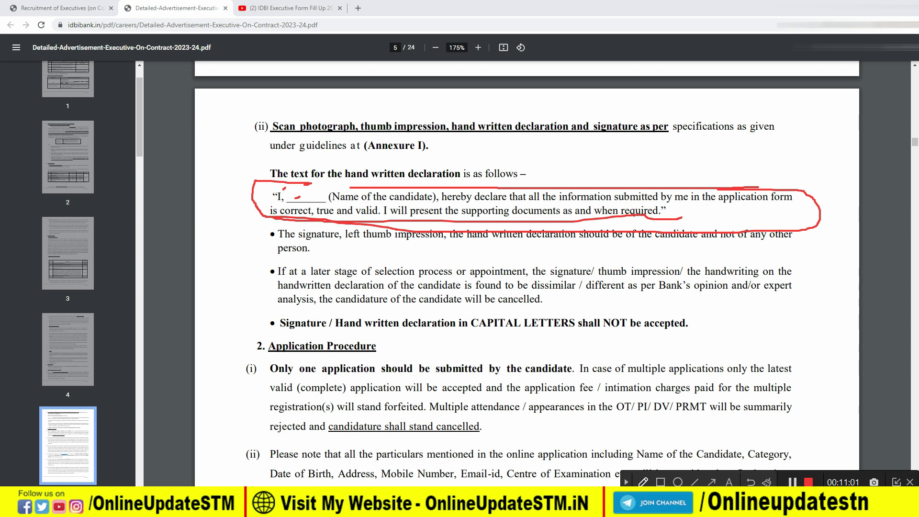
{"action": "key", "text": "Escape"}
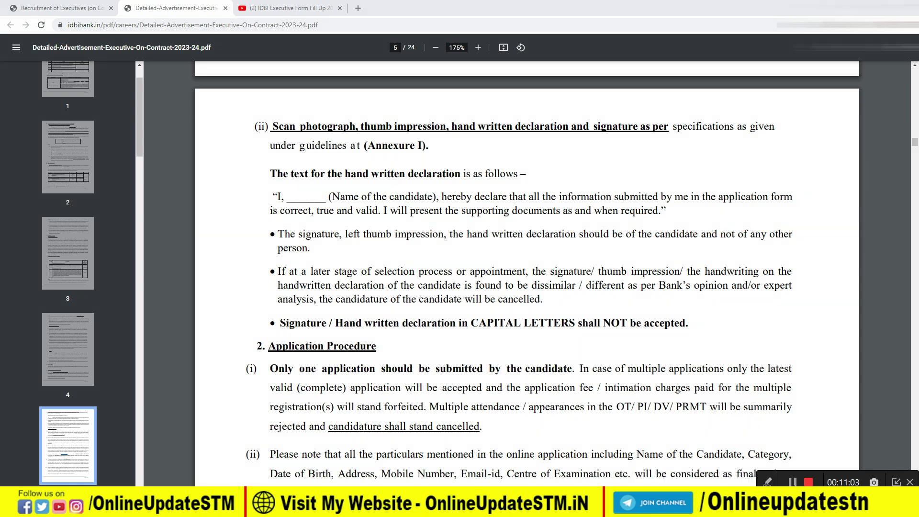
{"action": "left_click", "coordinate": [792, 482]}
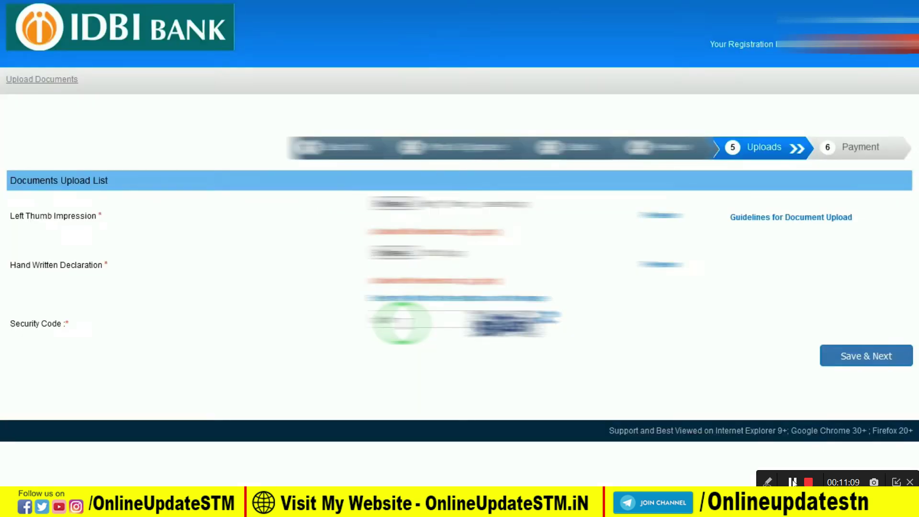
{"action": "left_click", "coordinate": [791, 481]}
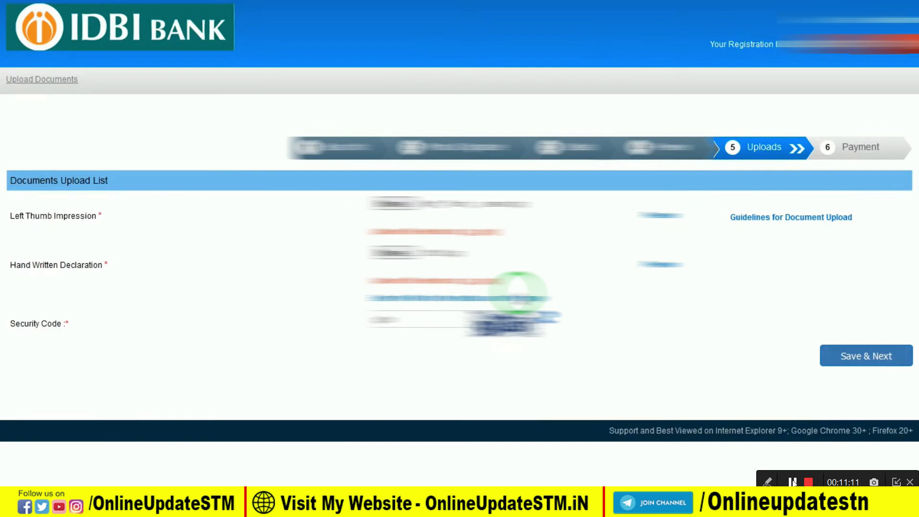
{"action": "left_click", "coordinate": [792, 482]}
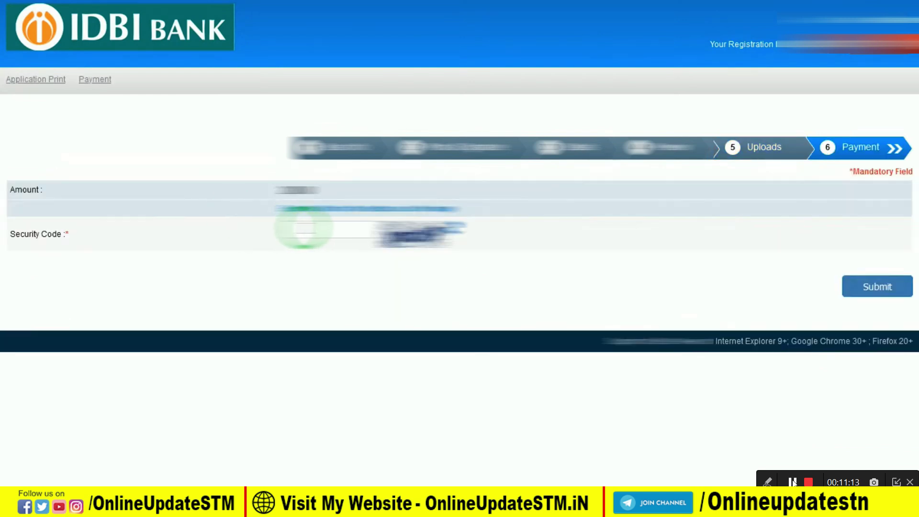